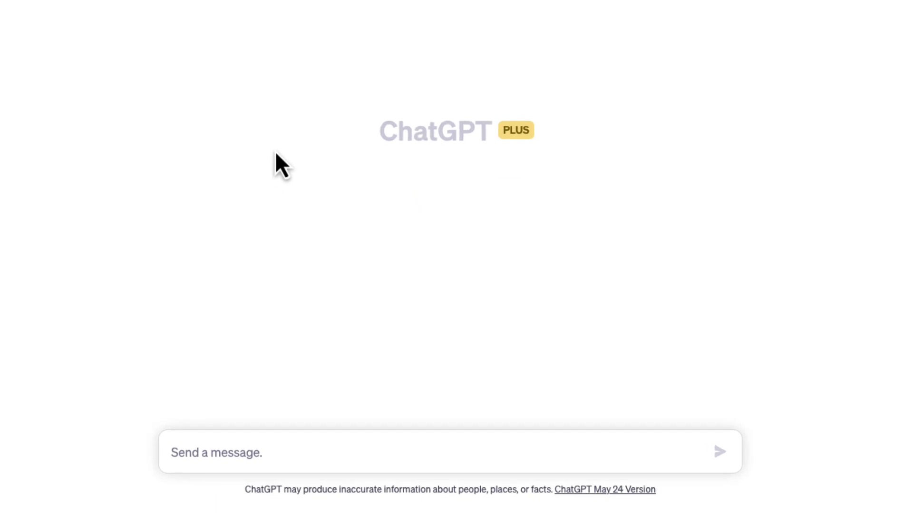
# Draft a prompt requesting a twenty-hour beginner poker study plan tailored around the twenty-hour principle described by Josh Kaufman in The First Twenty Hours
pyautogui.click(318, 459)
pyautogui.write('Create a twenty-hour study plan for learning poker as a beginner. T')
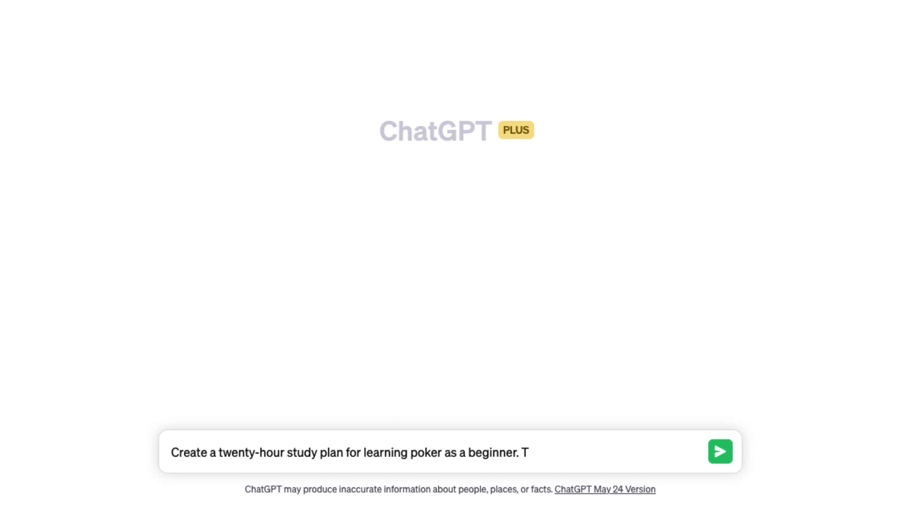
pyautogui.write('ailor the stu')
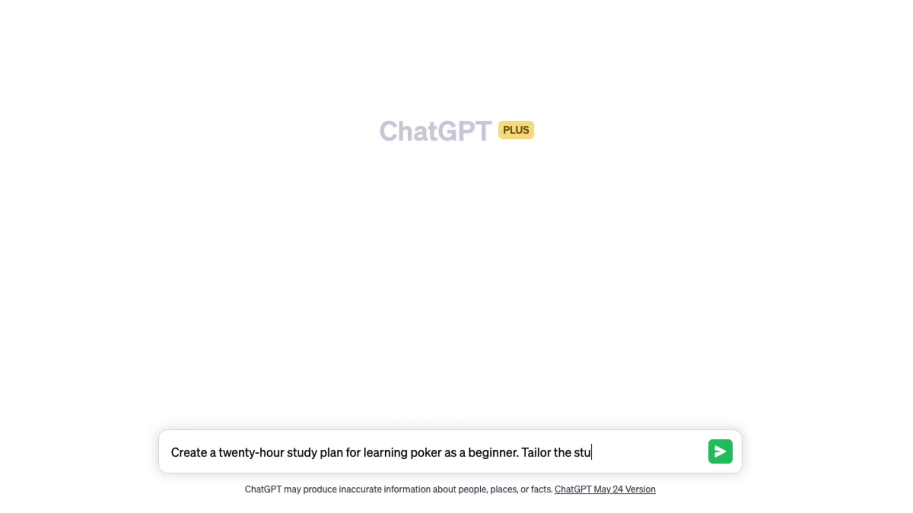
pyautogui.write('dy plan around')
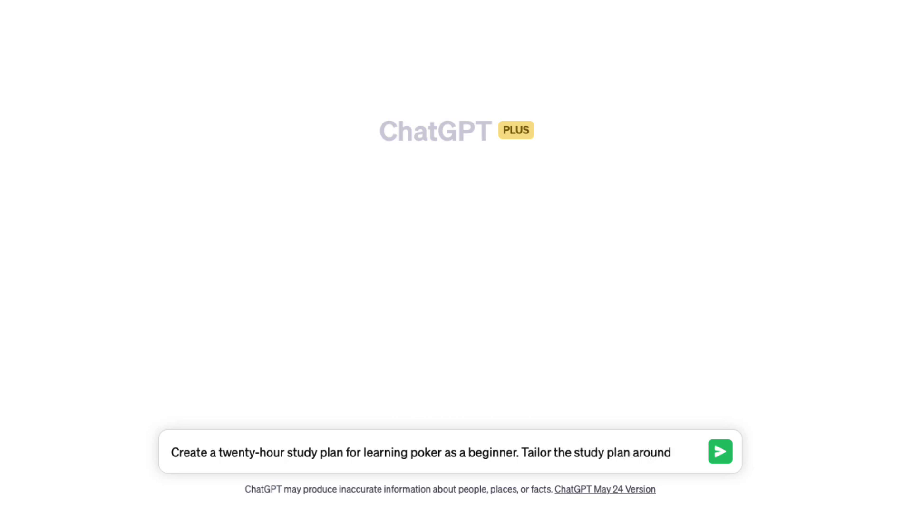
pyautogui.write(' the twenty-gour')
pyautogui.press('BackSpace')
pyautogui.press('BackSpace')
pyautogui.press('BackSpace')
pyautogui.press('BackSpace')
pyautogui.write('hour principl')
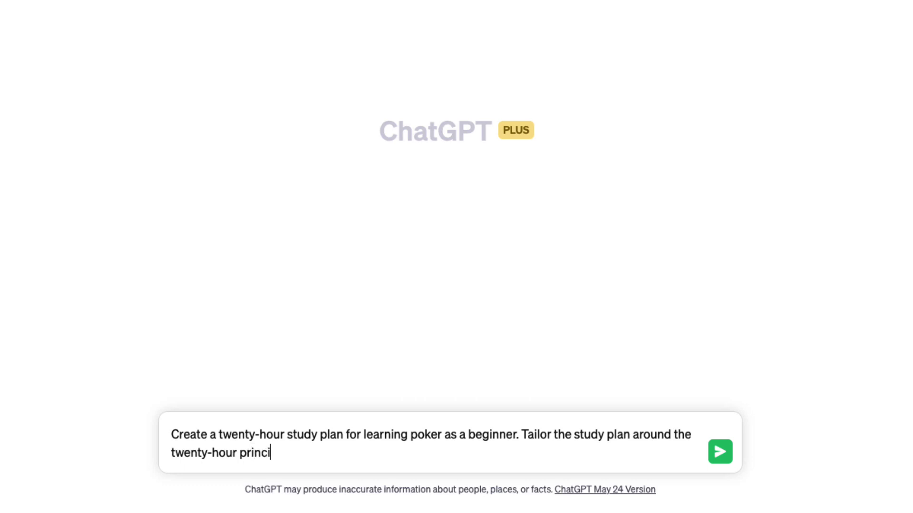
pyautogui.write('e')
pyautogui.write(' descrive')
pyautogui.press('BackSpace')
pyautogui.press('BackSpace')
pyautogui.write('bed by Josh Kaufman in The First Twenty hou')
pyautogui.press('BackSpace')
pyautogui.press('BackSpace')
pyautogui.press('BackSpace')
pyautogui.write('Hours. ')
# Complete the prompt with 'And make sure I am learning the twenty percent that will give me eighty percent of the results.' and send it
pyautogui.write('And make sure')
pyautogui.write(' I am learning th')
pyautogui.write('e twenty per')
pyautogui.write('cent that will give ')
pyautogui.write('me eighty percen')
pyautogui.write('t of teh')
pyautogui.press('BackSpace')
pyautogui.press('BackSpace')
pyautogui.write('he results.')
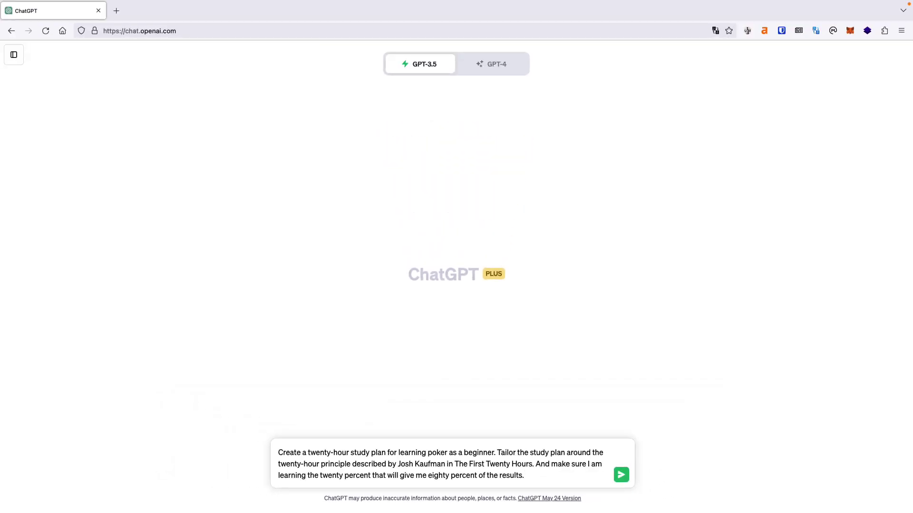
pyautogui.press('Return')
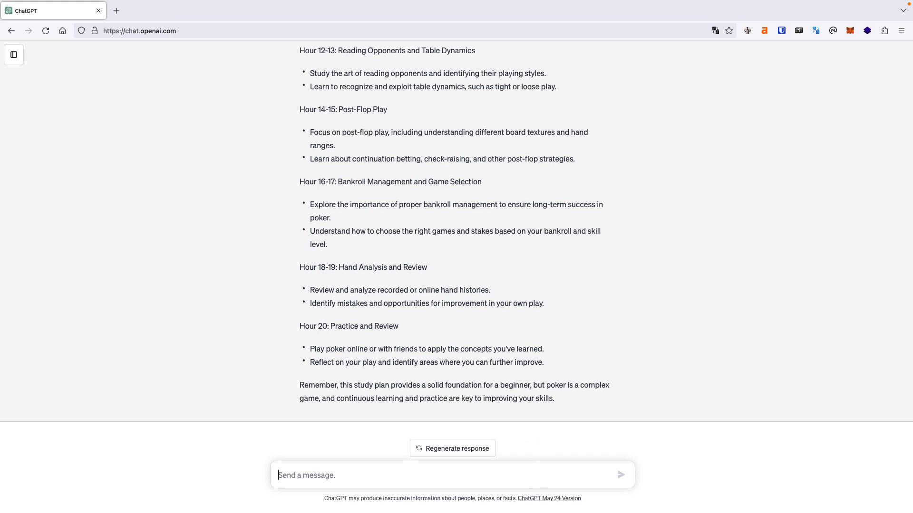
# Review the sent study plan prompt sentence by sentence, highlighting the goal, the twenty-hour principle and the twenty percent requirement
pyautogui.scroll(7, 452, 198)
pyautogui.scroll(5, 452, 199)
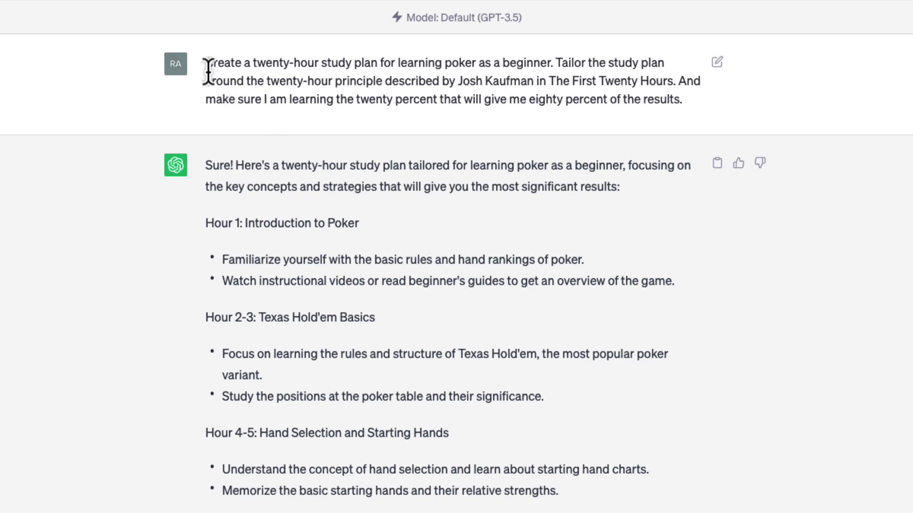
pyautogui.moveTo(208, 64); pyautogui.dragTo(562, 61)
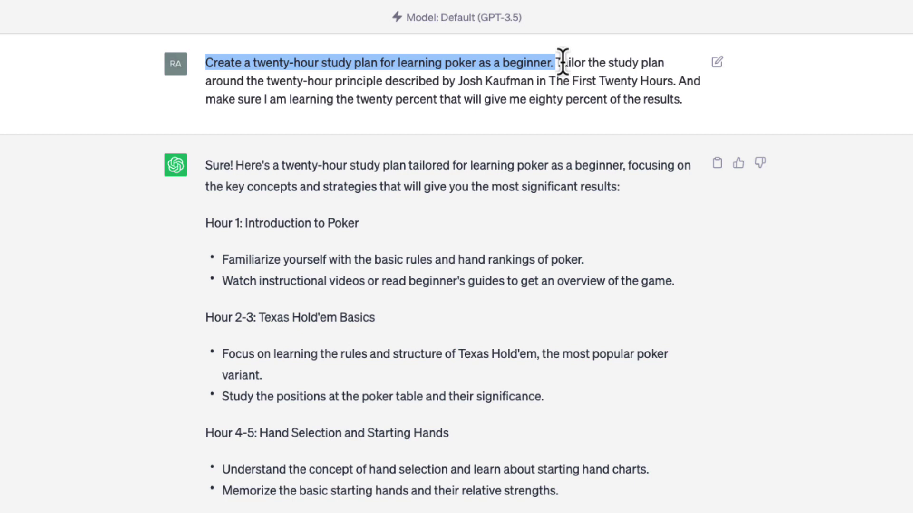
pyautogui.click(563, 61)
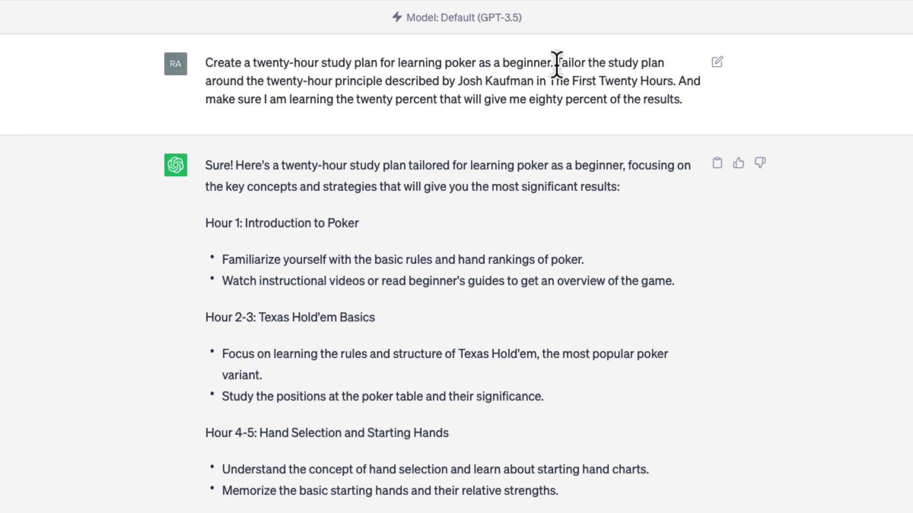
pyautogui.moveTo(558, 63); pyautogui.dragTo(694, 80)
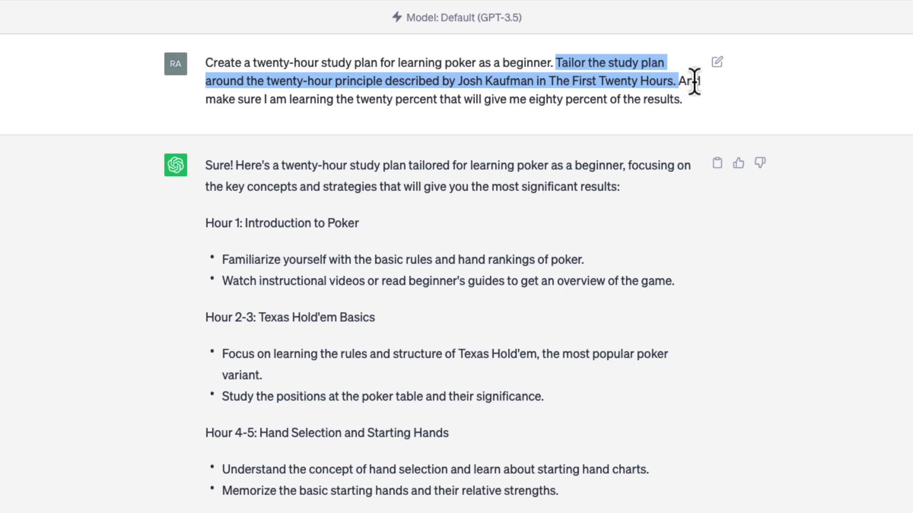
pyautogui.click(694, 81)
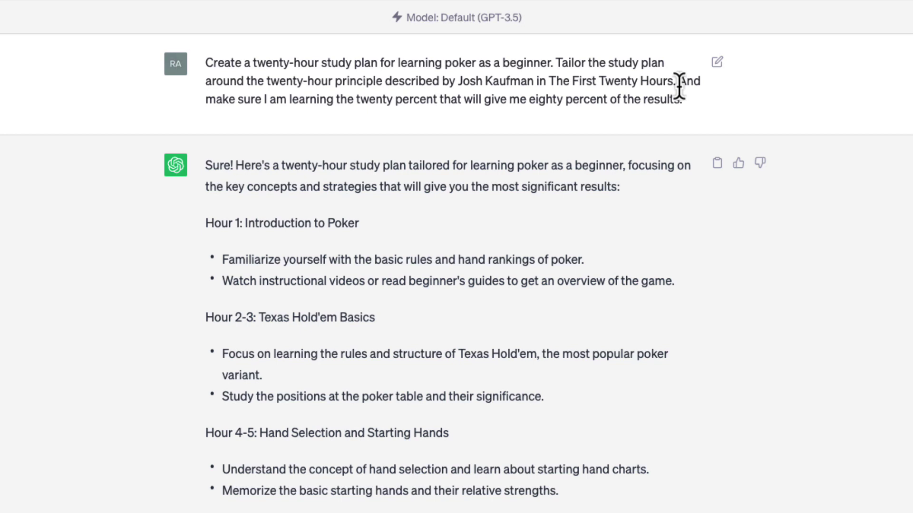
pyautogui.moveTo(679, 82); pyautogui.dragTo(706, 101)
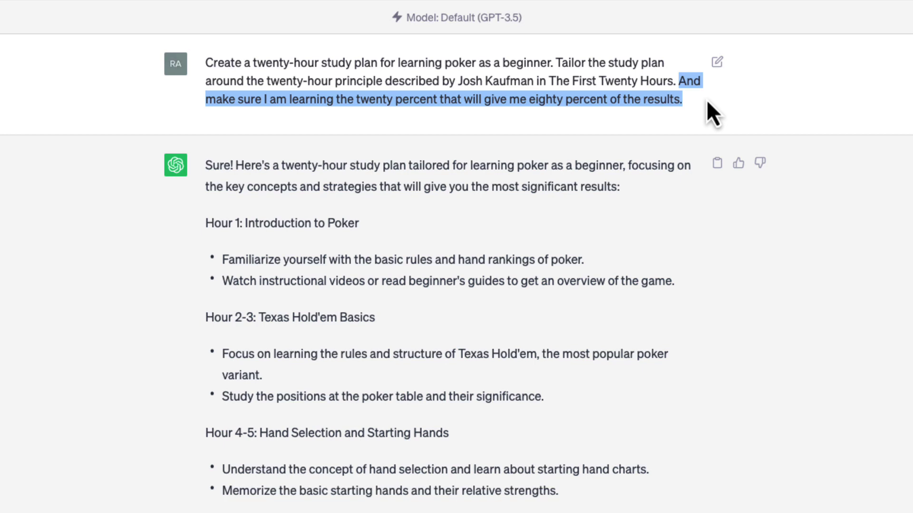
pyautogui.click(707, 102)
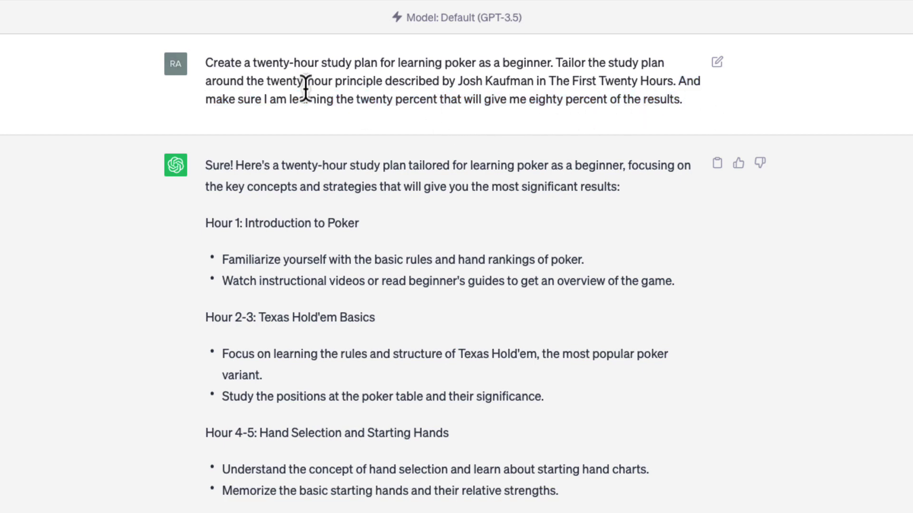
pyautogui.moveTo(210, 63); pyautogui.dragTo(571, 61)
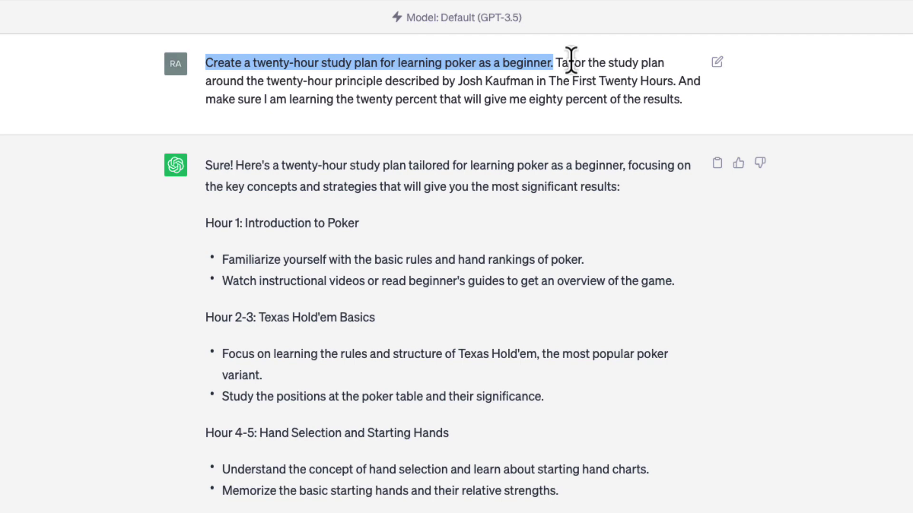
pyautogui.moveTo(556, 63); pyautogui.dragTo(679, 81)
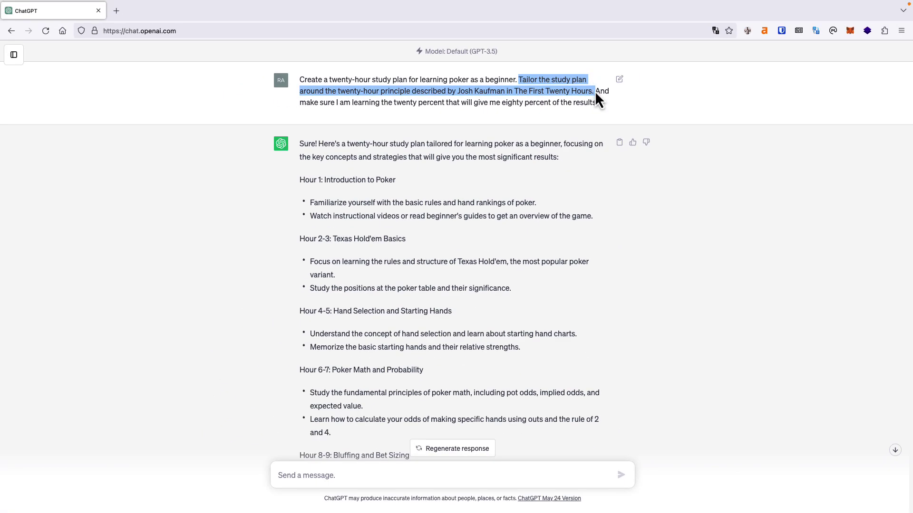
# Draft a follow-up message reading 'Output the study plan again but add resources I should use for each hour of learning.'
pyautogui.click(893, 453)
pyautogui.click(533, 477)
pyautogui.write('Output')
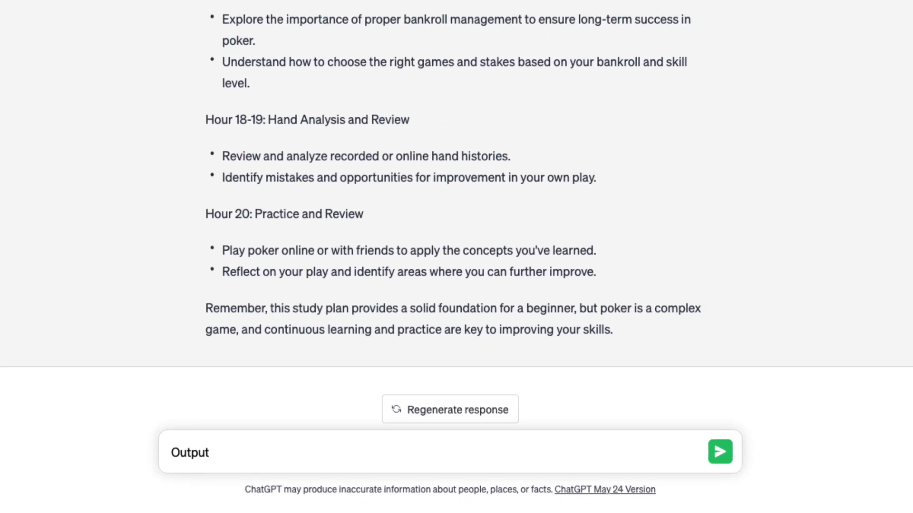
pyautogui.write(' the study plan ')
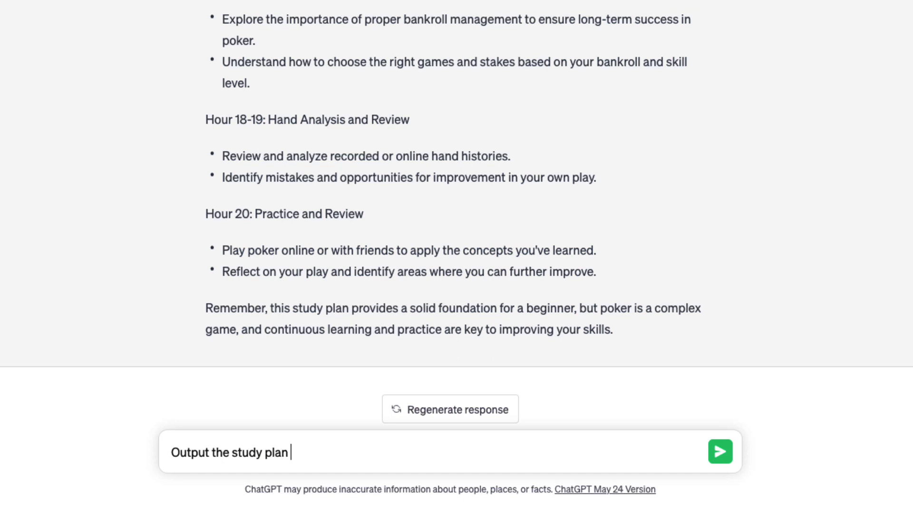
pyautogui.write('again but add')
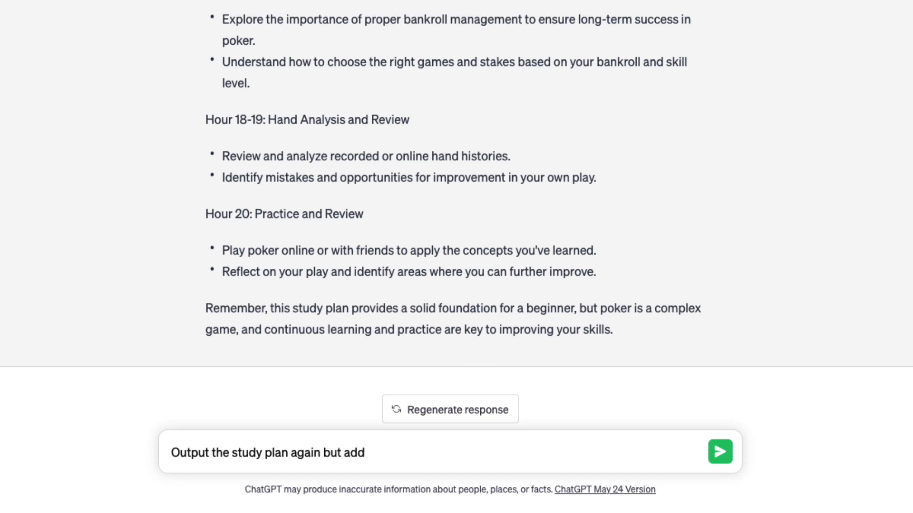
pyautogui.write(' resources I')
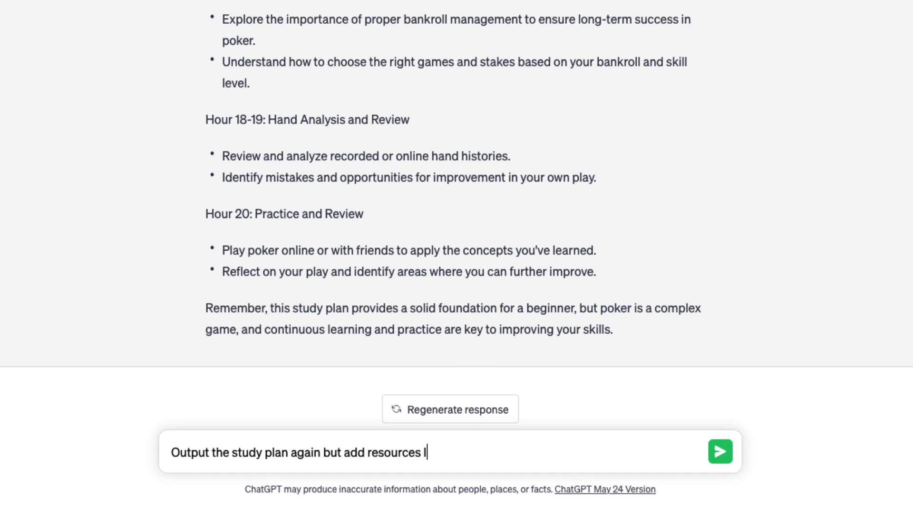
pyautogui.write(' should use for each hour of ')
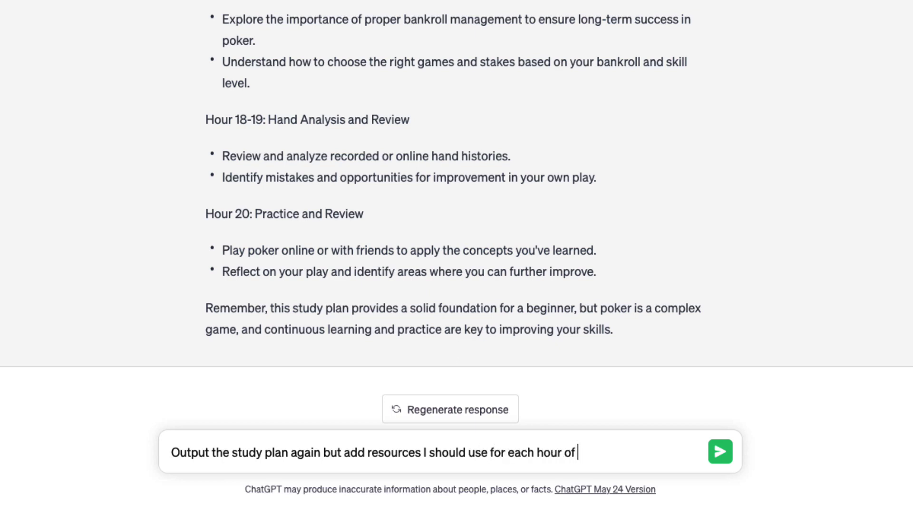
pyautogui.write('learning. T')
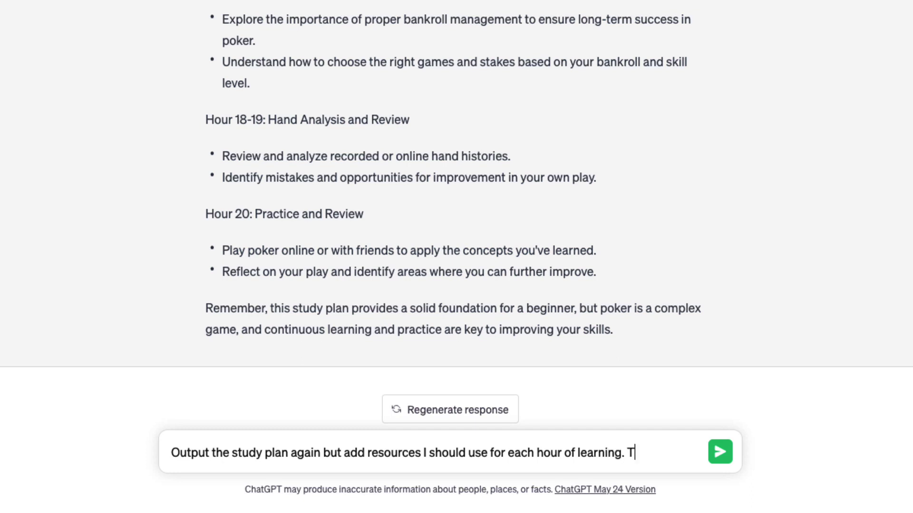
# Finish the follow-up message with 'The resources should consist of books and videos.' and send it
pyautogui.write('he resources')
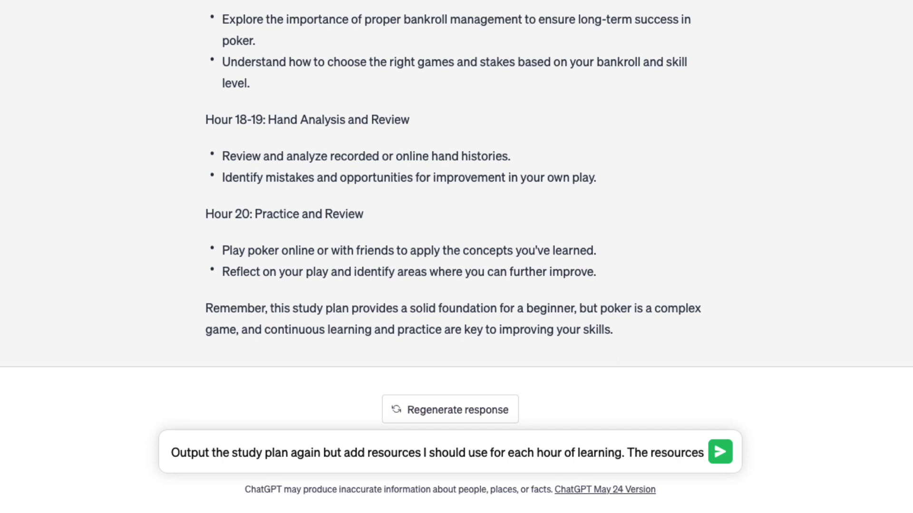
pyautogui.write(' should consi')
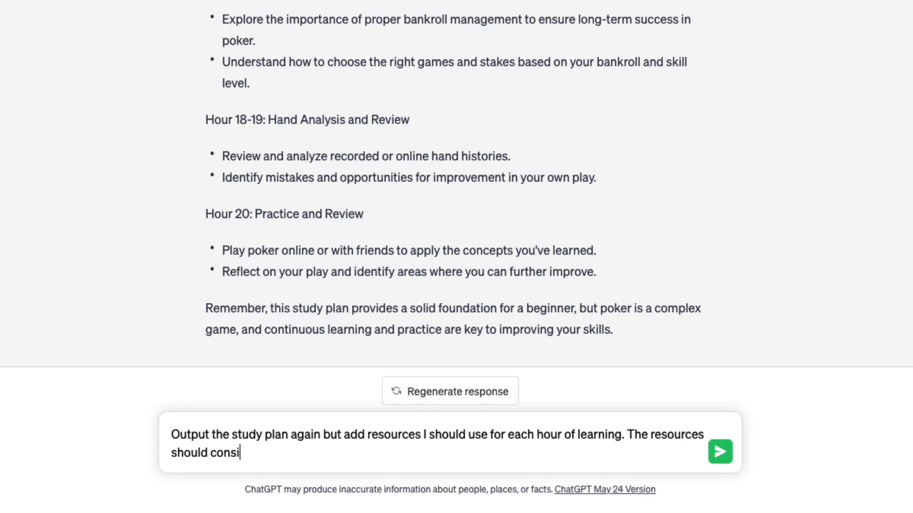
pyautogui.write('st of books and vid')
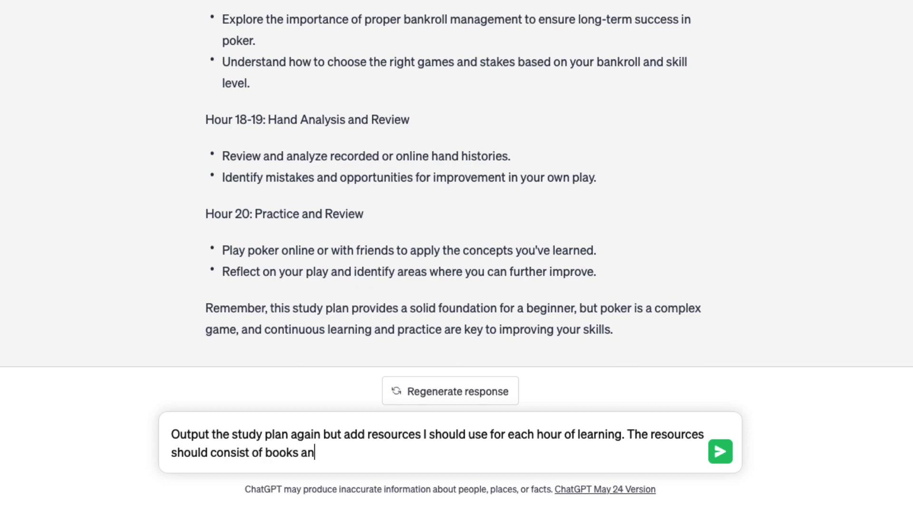
pyautogui.write('eos.')
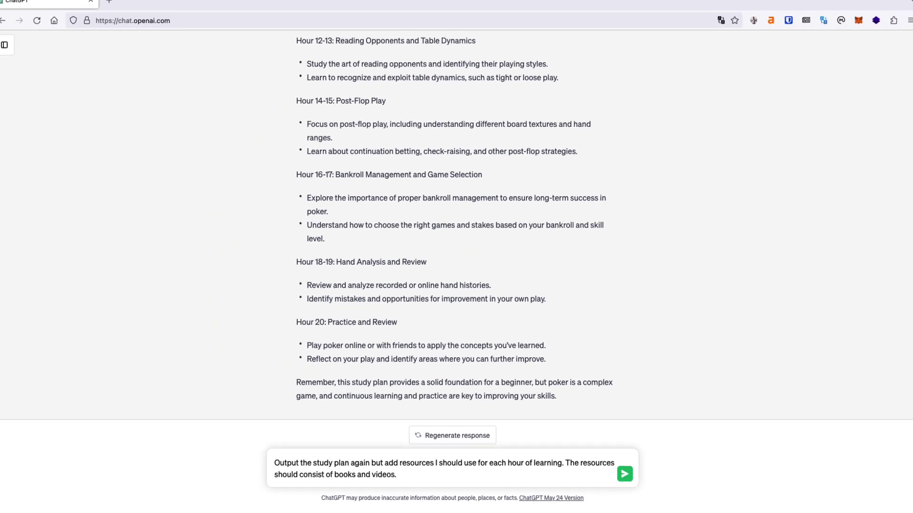
pyautogui.press('Return')
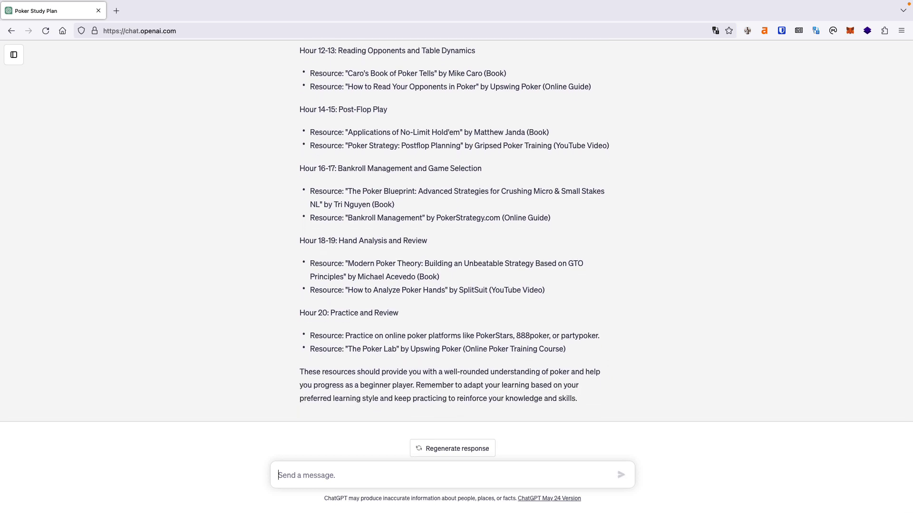
# Review the revised study plan and the follow-up prompt, highlighting the request for hourly resources and the books and videos requirement
pyautogui.scroll(5, 398, 263)
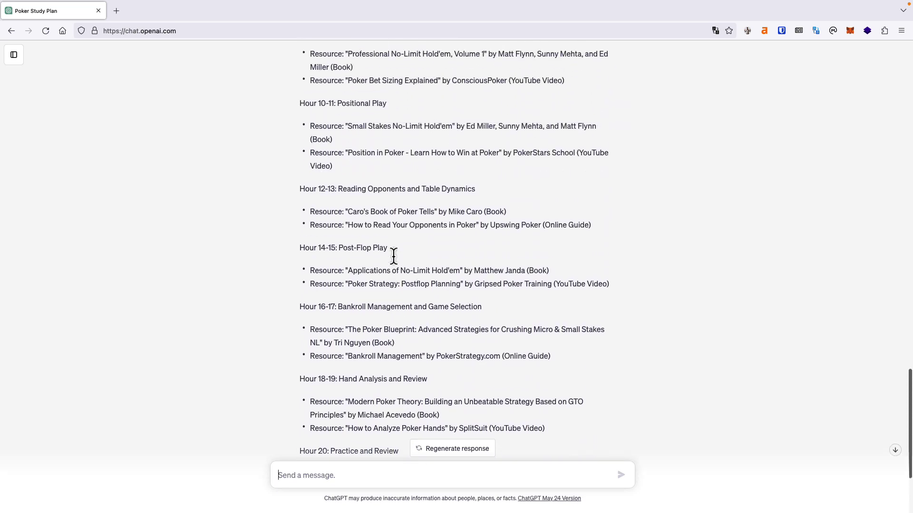
pyautogui.scroll(7, 393, 256)
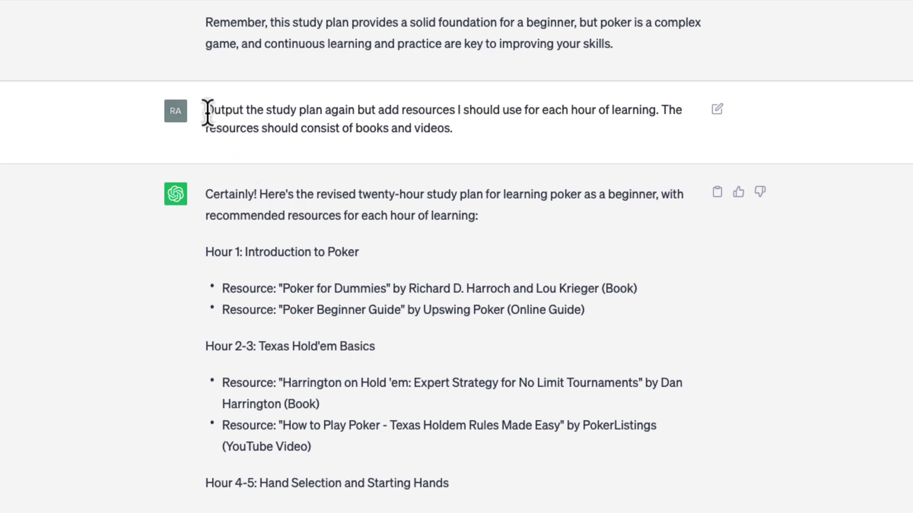
pyautogui.moveTo(208, 112); pyautogui.dragTo(663, 108)
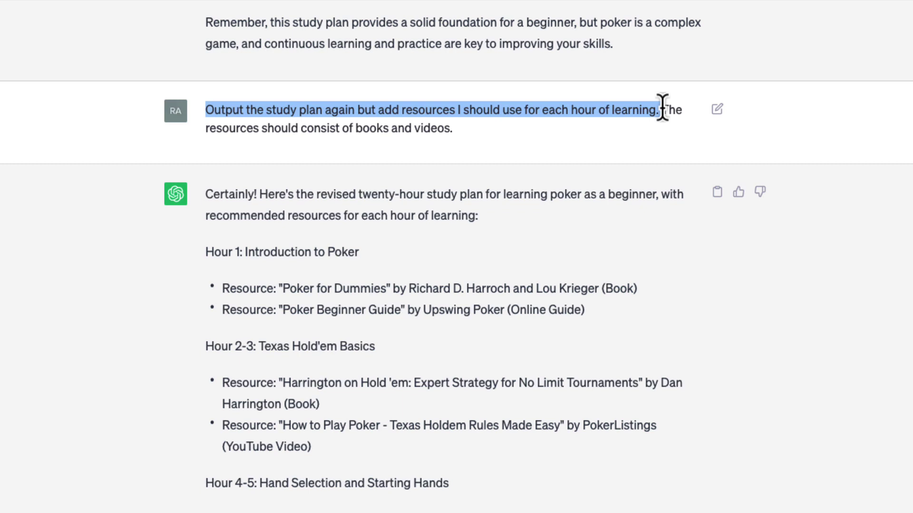
pyautogui.click(662, 108)
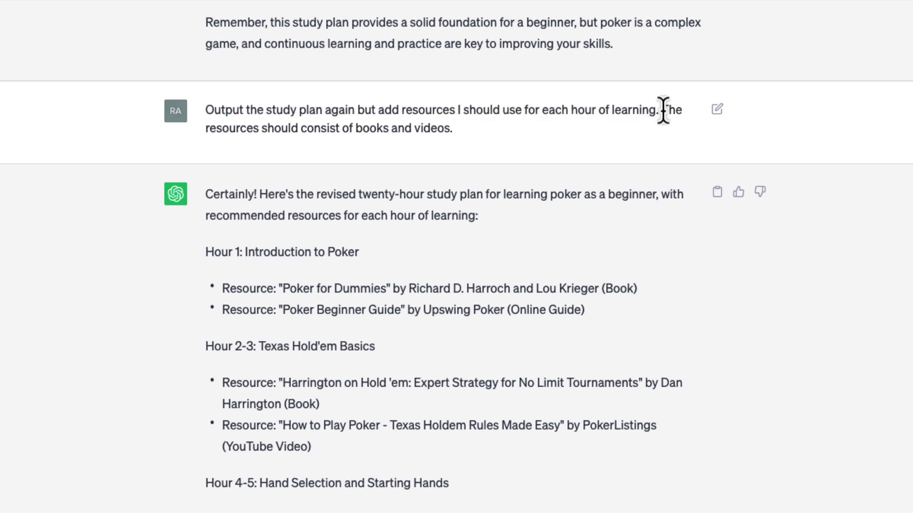
pyautogui.moveTo(663, 110); pyautogui.dragTo(668, 126)
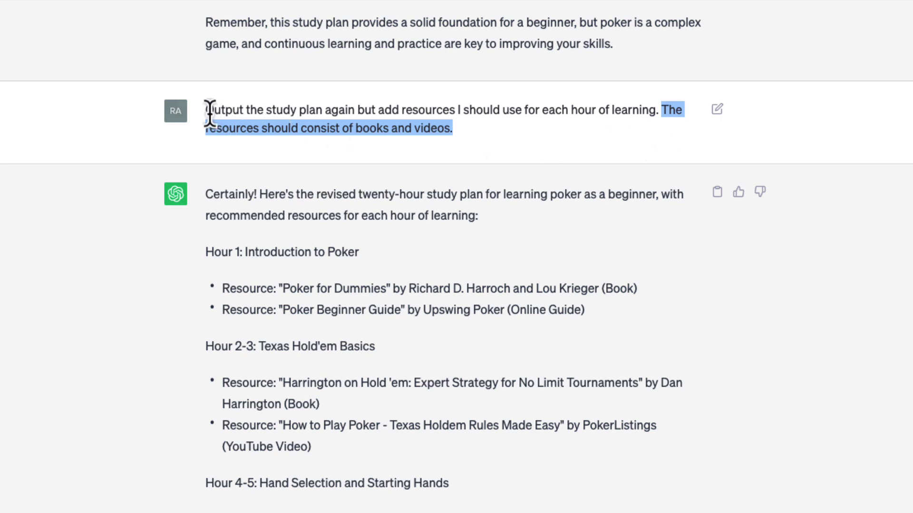
pyautogui.moveTo(206, 110); pyautogui.dragTo(658, 107)
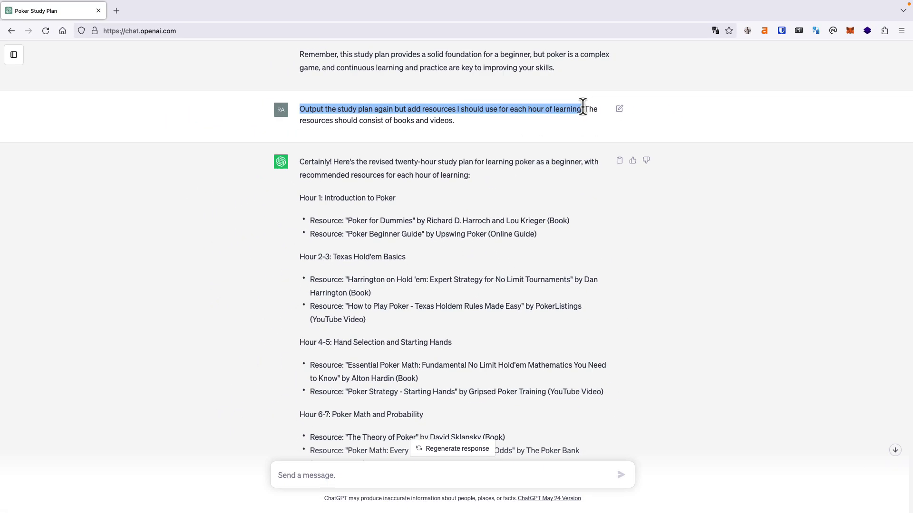
pyautogui.click(708, 314)
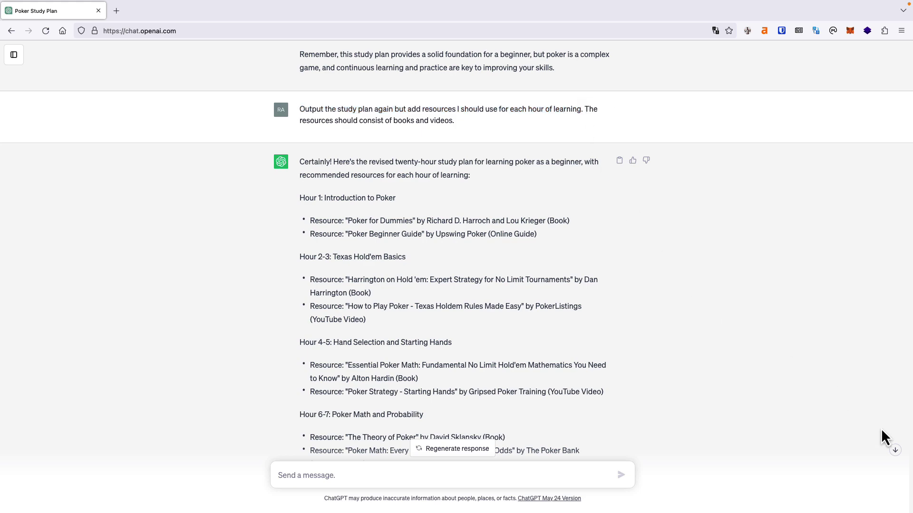
pyautogui.click(896, 451)
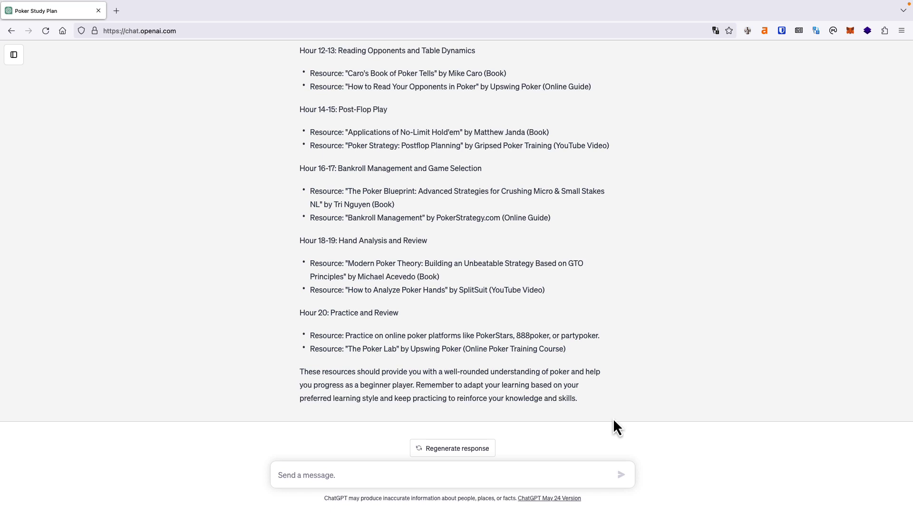
# Start a new GPT-3.5 chat, hide the chat history sidebar and get the empty message box ready for input
pyautogui.click(14, 55)
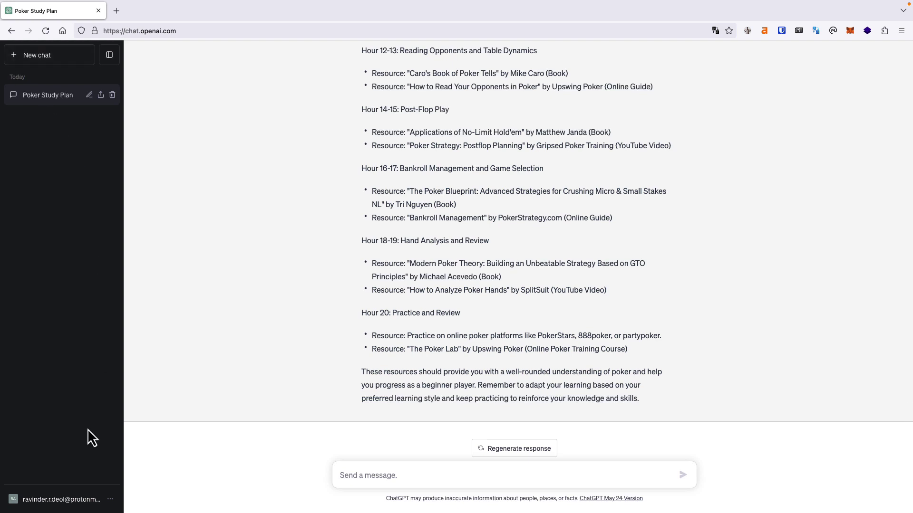
pyautogui.click(35, 61)
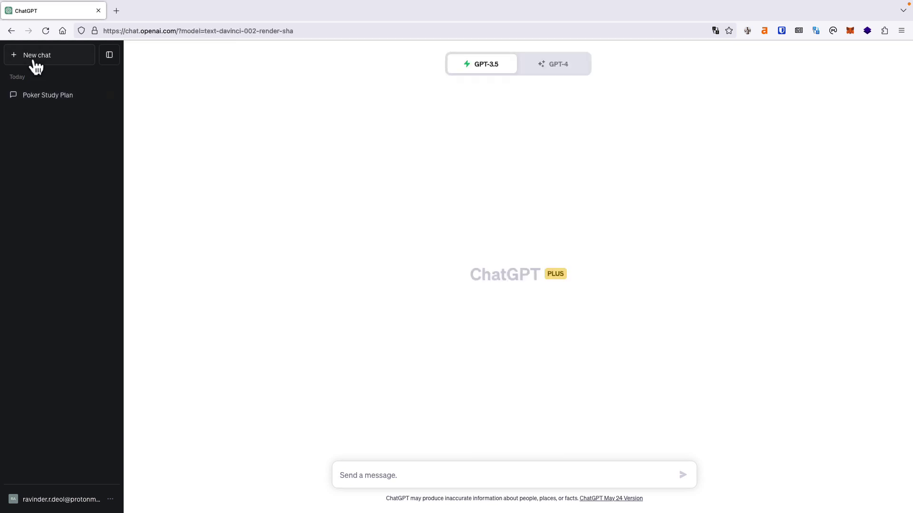
pyautogui.click(111, 57)
pyautogui.click(392, 475)
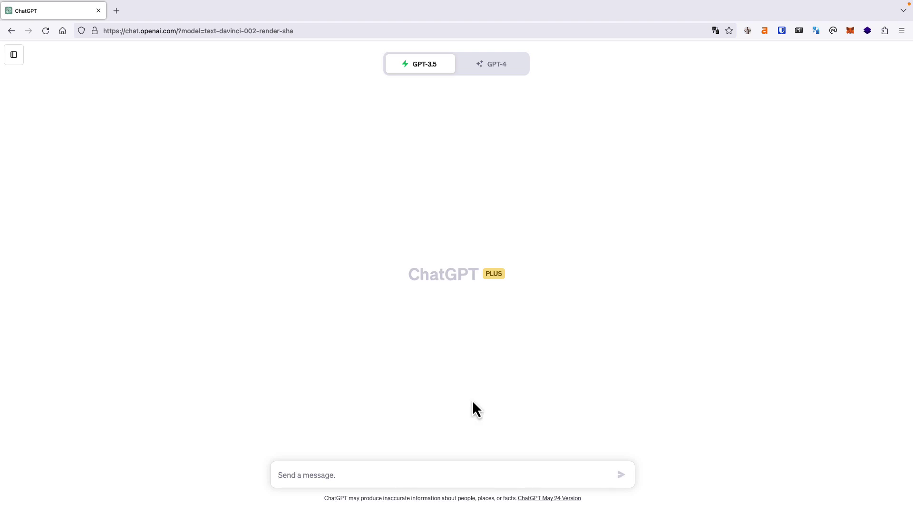
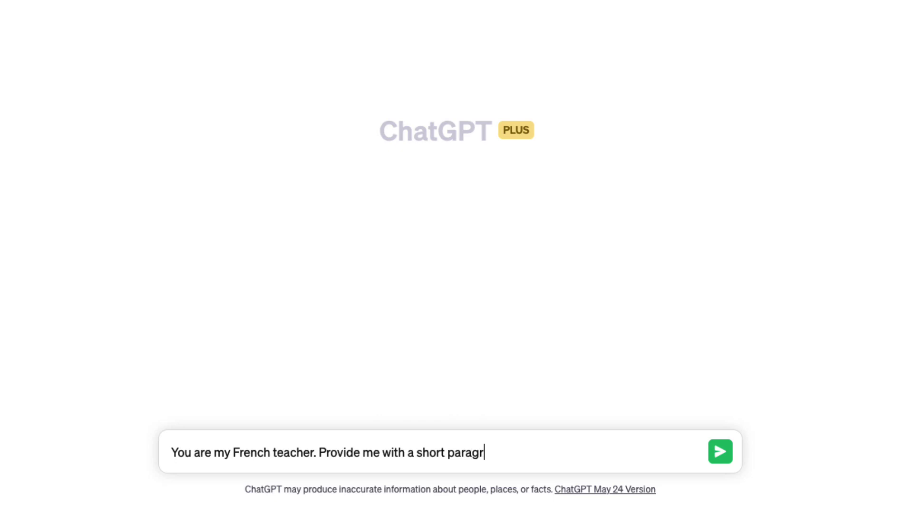
# Draft a prompt reading 'You are my French teacher. Provide me with a short paragraph in French (CEFR Level A1). I will translate it to English.'
pyautogui.write('in French (CEFR Level ')
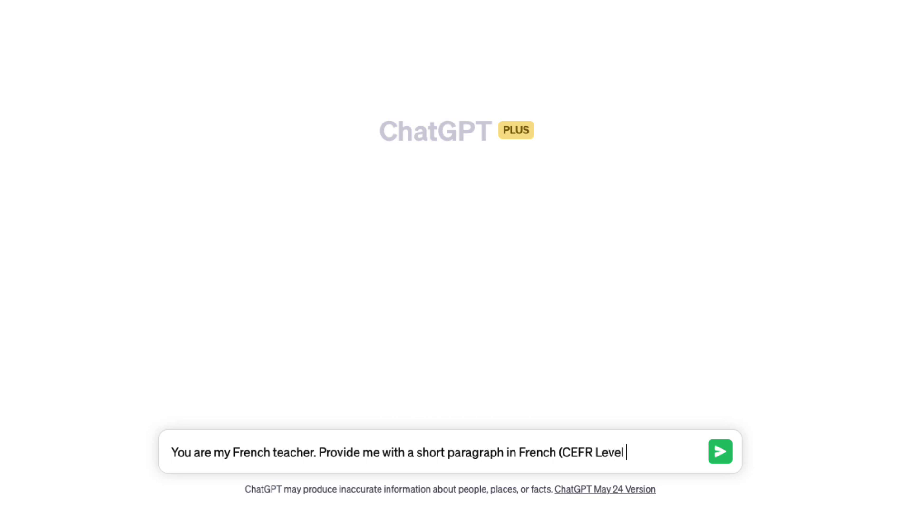
pyautogui.write('A1). I will tr')
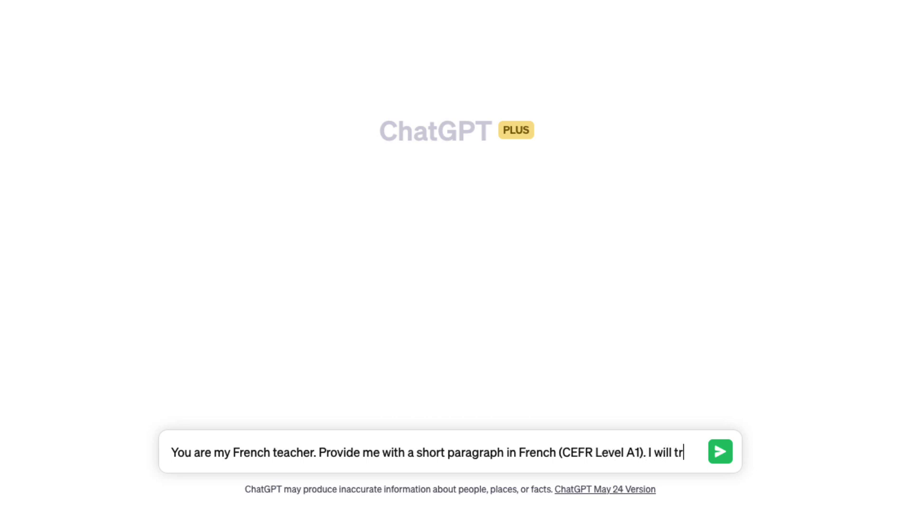
pyautogui.write('anslarte')
pyautogui.press('BackSpace')
pyautogui.press('BackSpace')
pyautogui.press('BackSpace')
pyautogui.press('BackSpace')
pyautogui.press('BackSpace')
pyautogui.write('ate it to English. Tell me o')
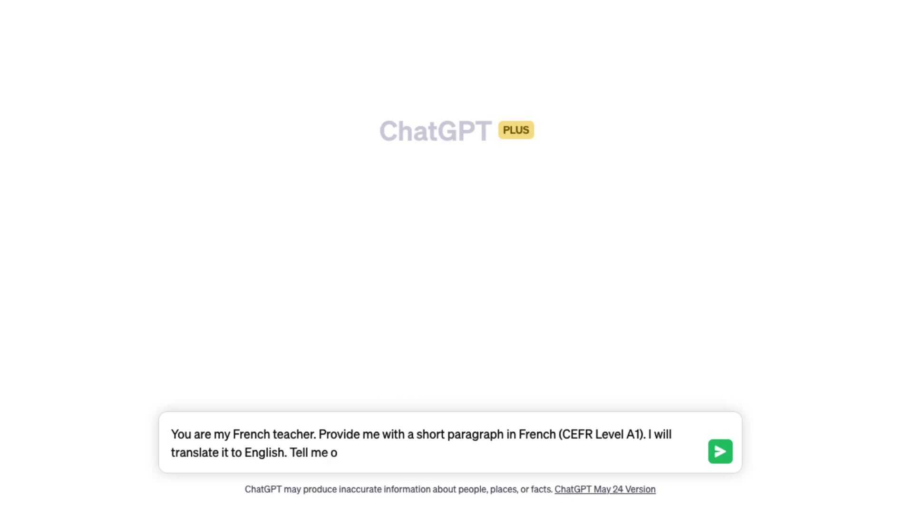
# Finish the prompt with 'Tell me if it is correct or incorrect (if it is incorrect please explain why) in English.' and send it
pyautogui.press('BackSpace')
pyautogui.write('if it is correct ')
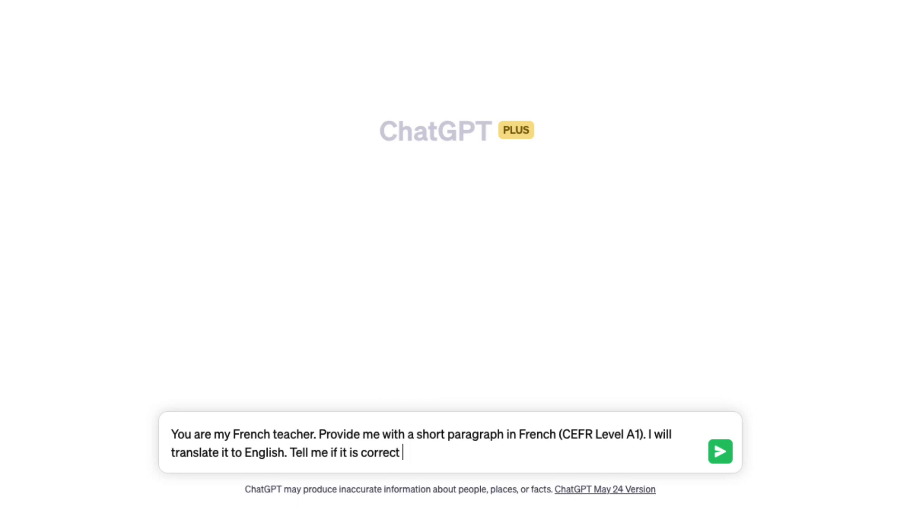
pyautogui.write('or incorrect (if it')
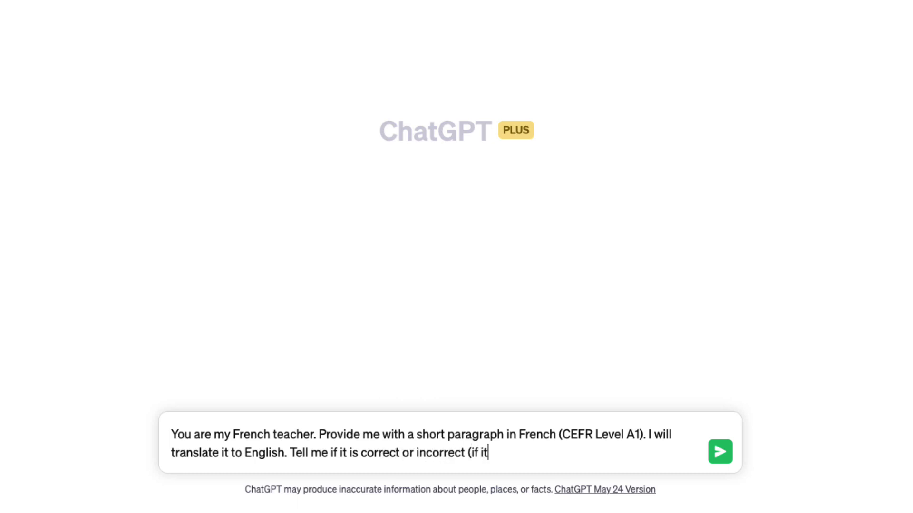
pyautogui.write(' is incorrect')
pyautogui.write(' pleas')
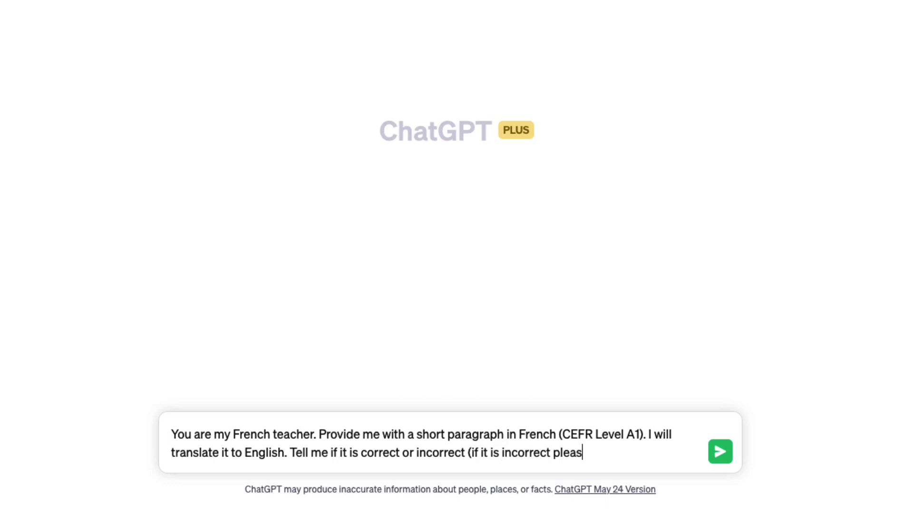
pyautogui.write('e explain why')
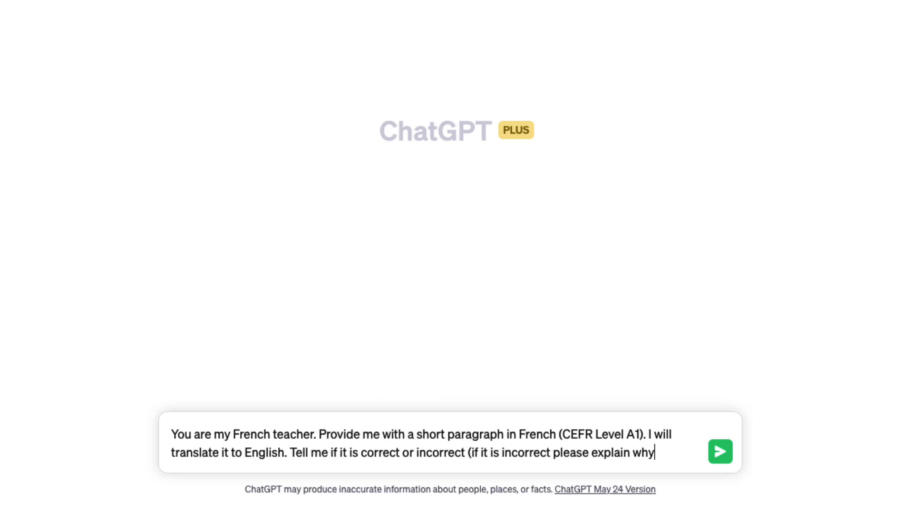
pyautogui.write(') in English.')
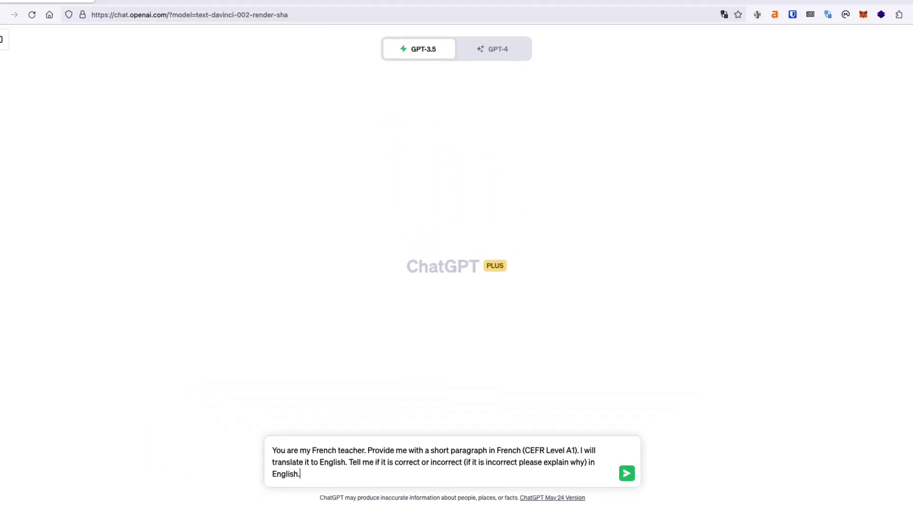
pyautogui.press('Return')
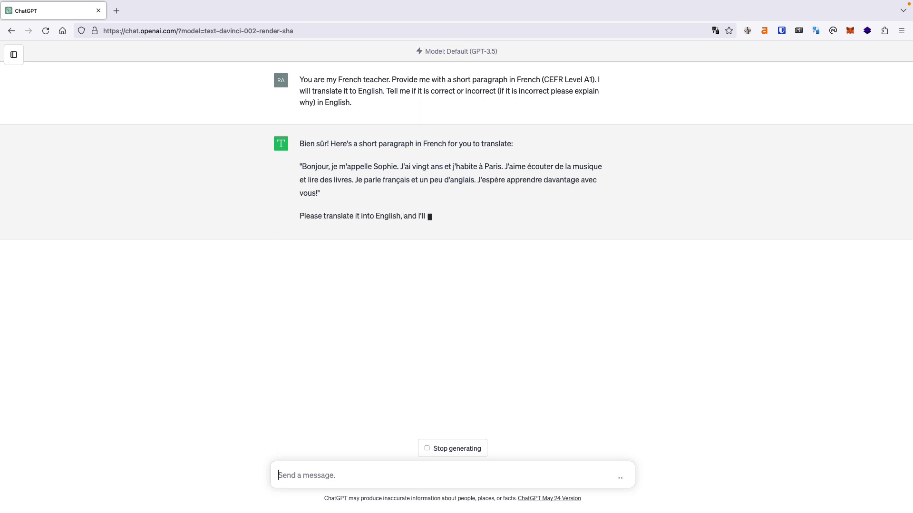
# Send the English translation of the French paragraph, covering name, age twenty, Paris, music and books, languages spoken and the hope to learn more
pyautogui.write('Hello, my name is Sophie.')
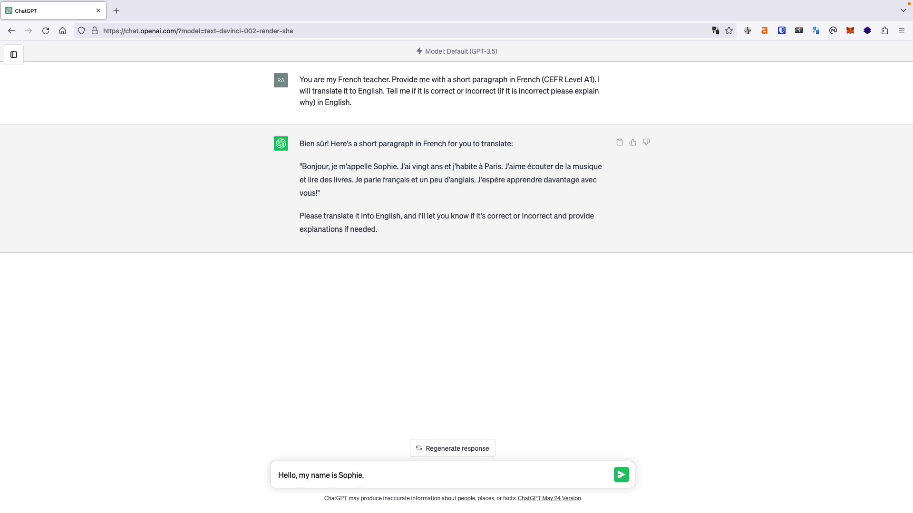
pyautogui.write(' I am twenty years old and live in Paris. I like listening to music and reading bo')
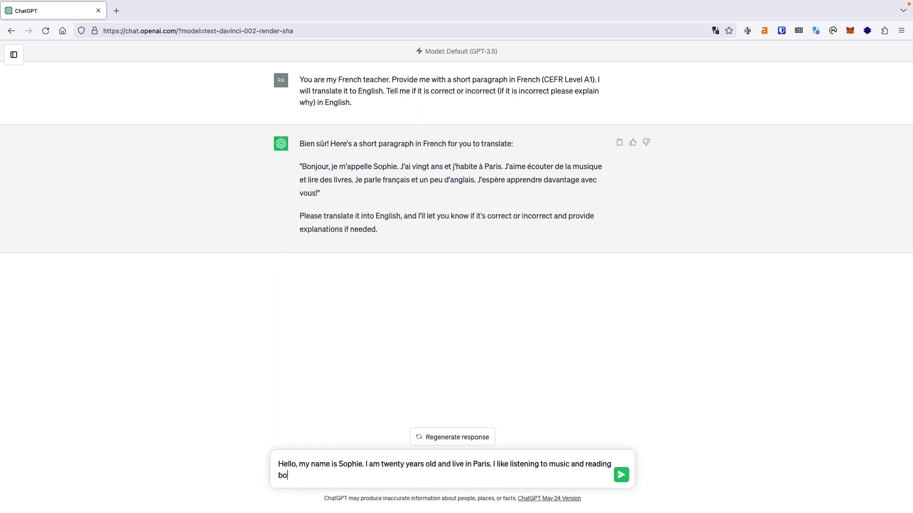
pyautogui.write('oks. I speak French and a little English. I hope to learn more with you.')
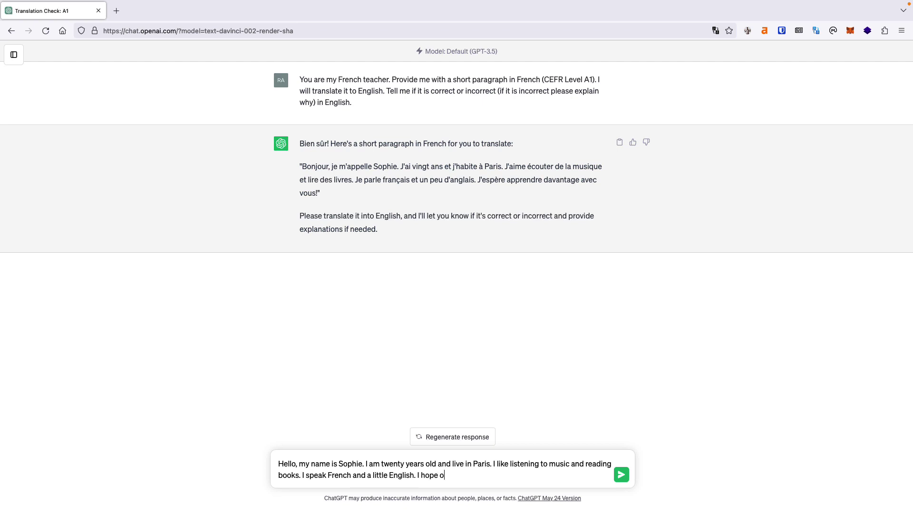
pyautogui.press('Return')
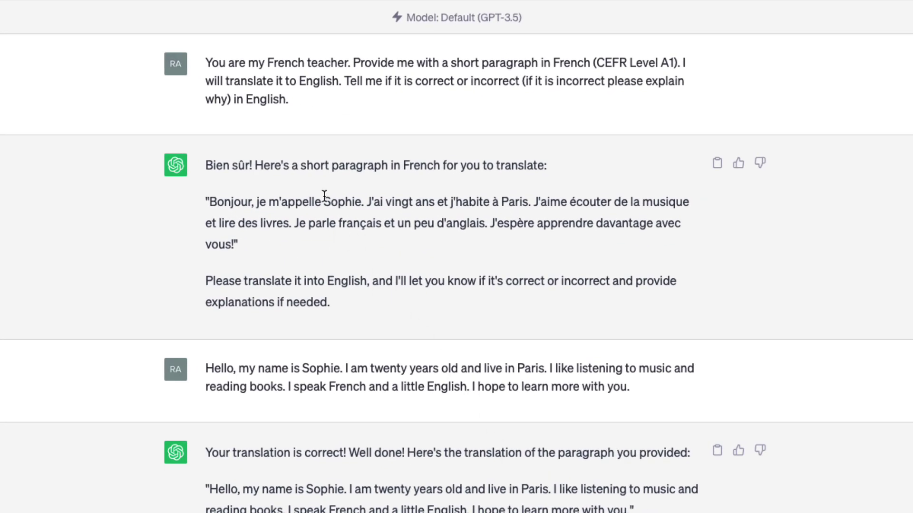
# Review the French teacher prompt, highlighting the teacher role, the A1 paragraph request and the translation-checking instructions
pyautogui.moveTo(206, 64); pyautogui.dragTo(356, 61)
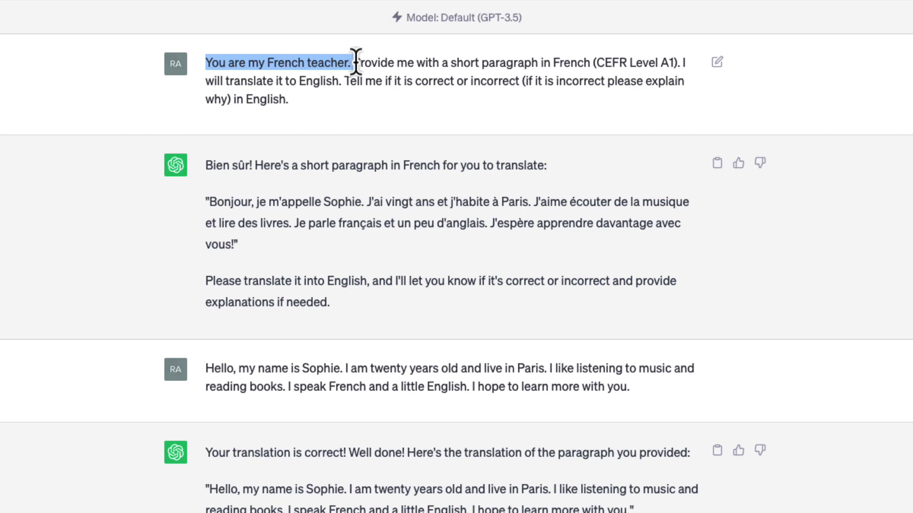
pyautogui.click(356, 62)
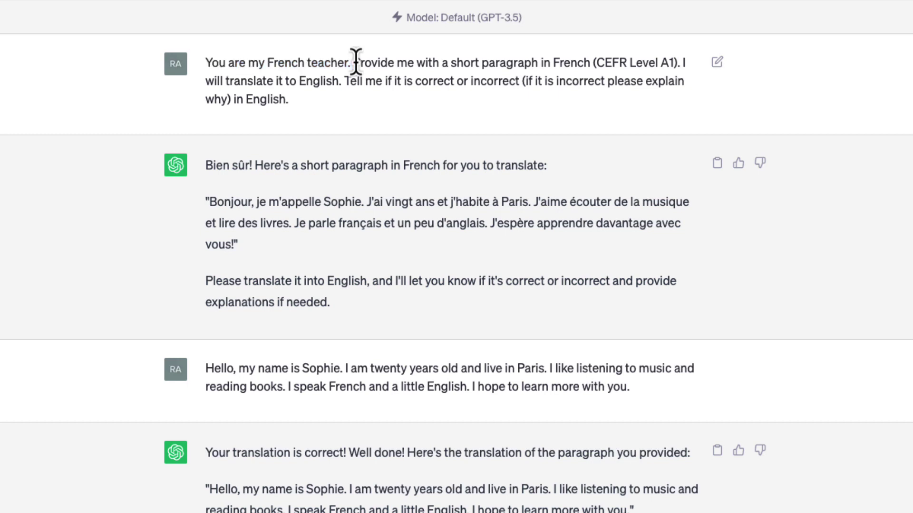
pyautogui.moveTo(356, 61); pyautogui.dragTo(681, 61)
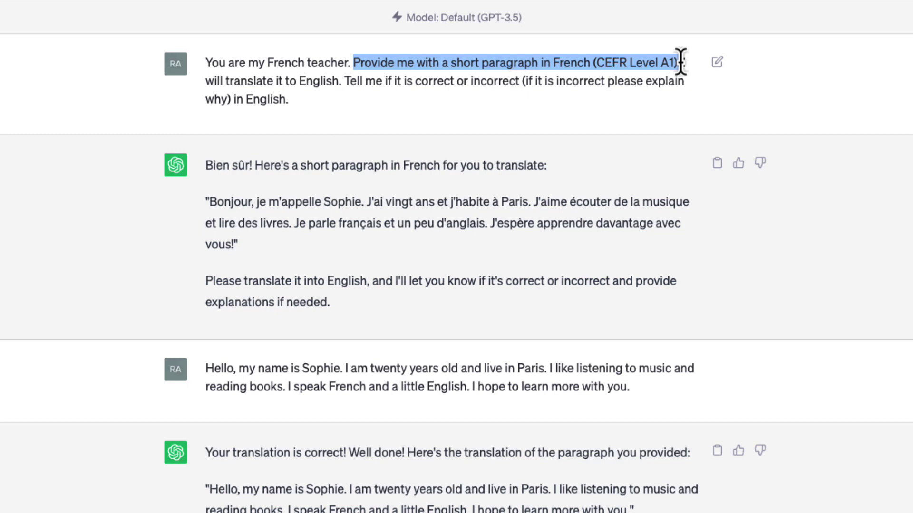
pyautogui.click(681, 62)
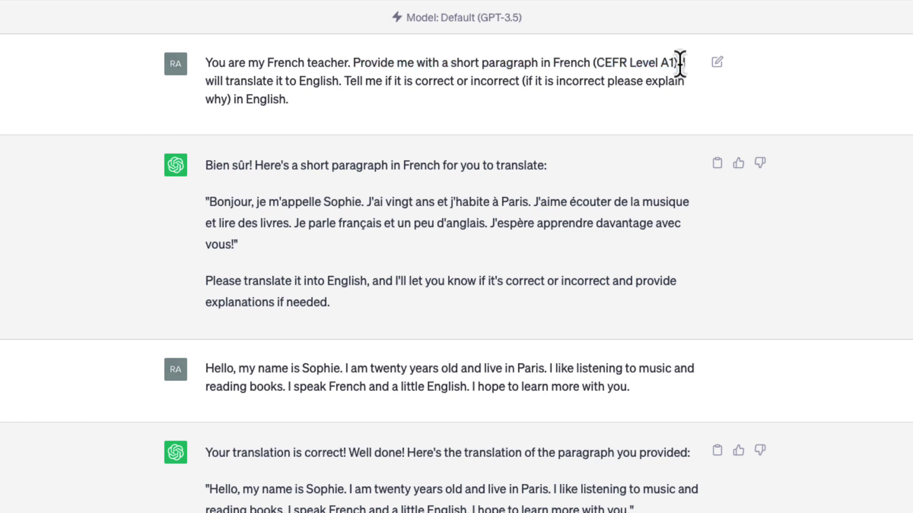
pyautogui.moveTo(680, 62); pyautogui.dragTo(670, 95)
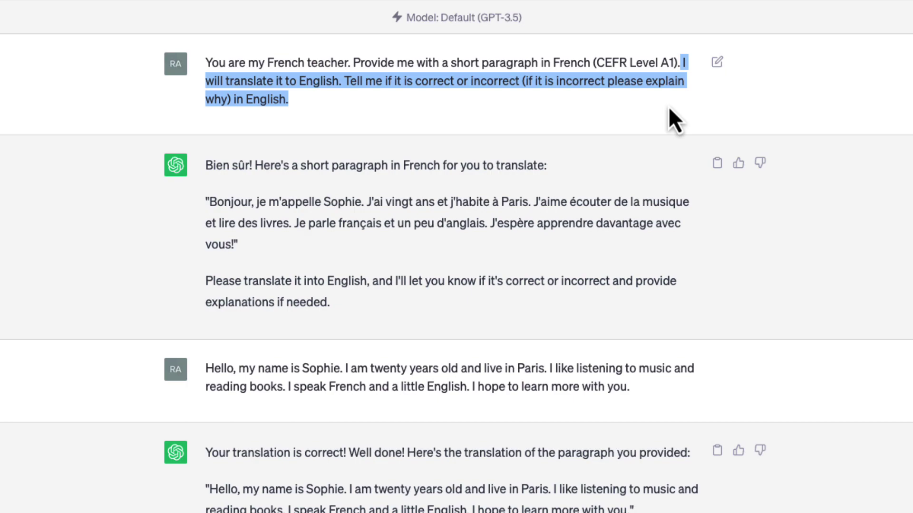
pyautogui.click(669, 109)
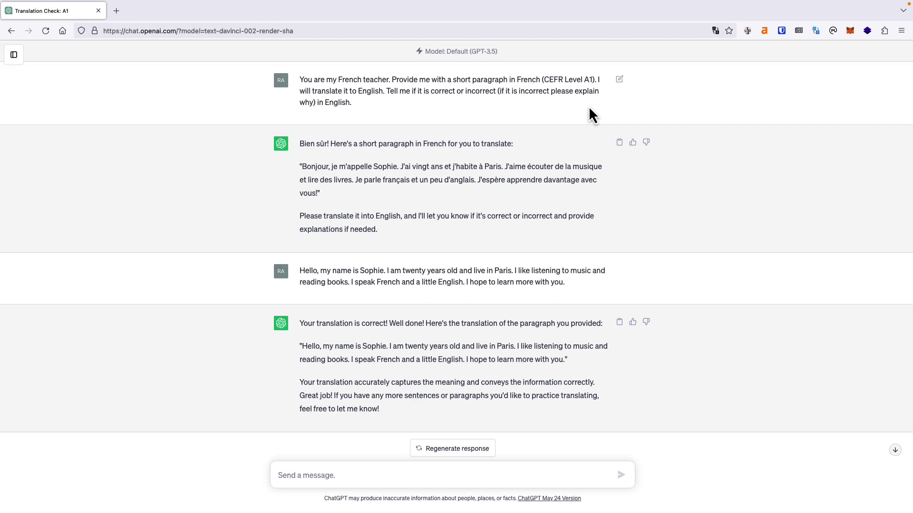
# Send the follow-up message 'Provide me with another short paragraph in French (CEFR Level A2).'
pyautogui.click(493, 477)
pyautogui.write('Provide me')
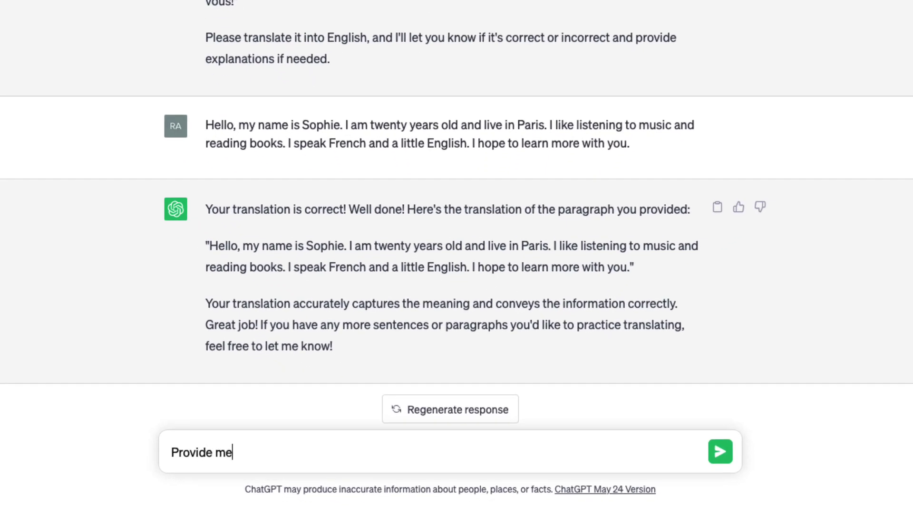
pyautogui.write(' with another s')
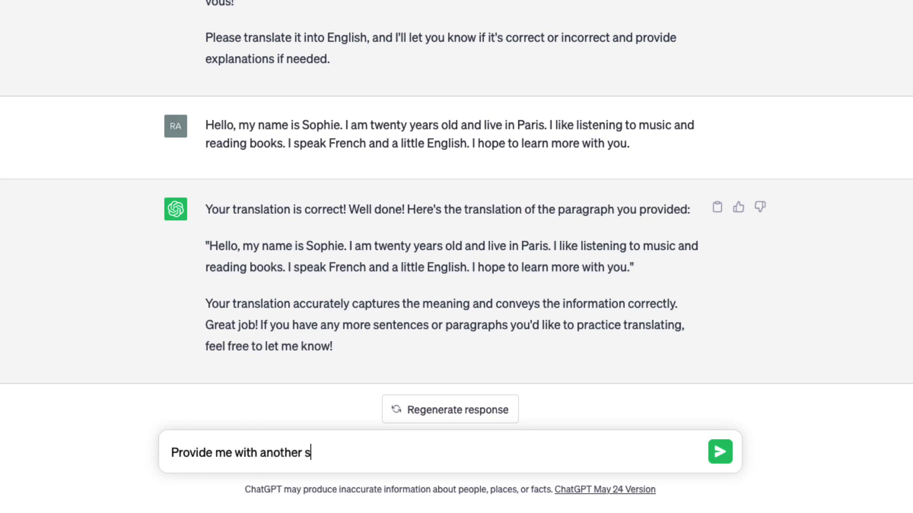
pyautogui.write('hort paragra')
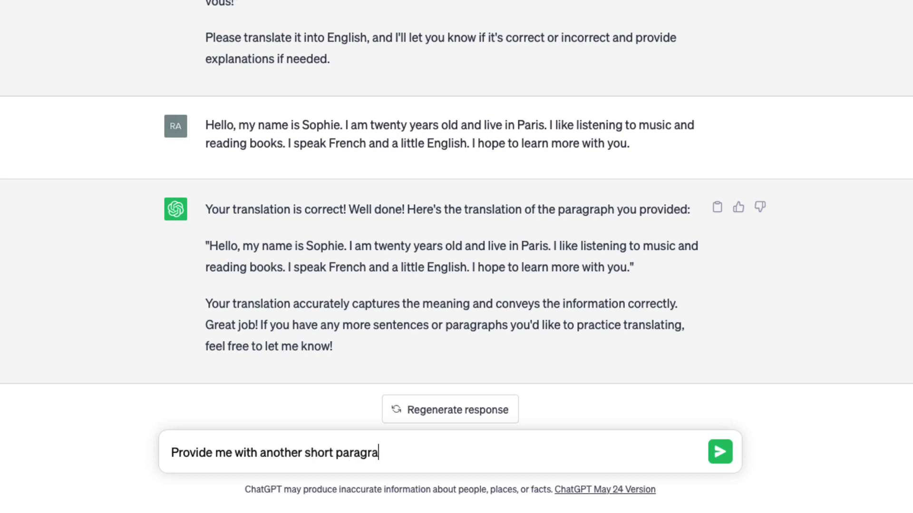
pyautogui.write('ph in French')
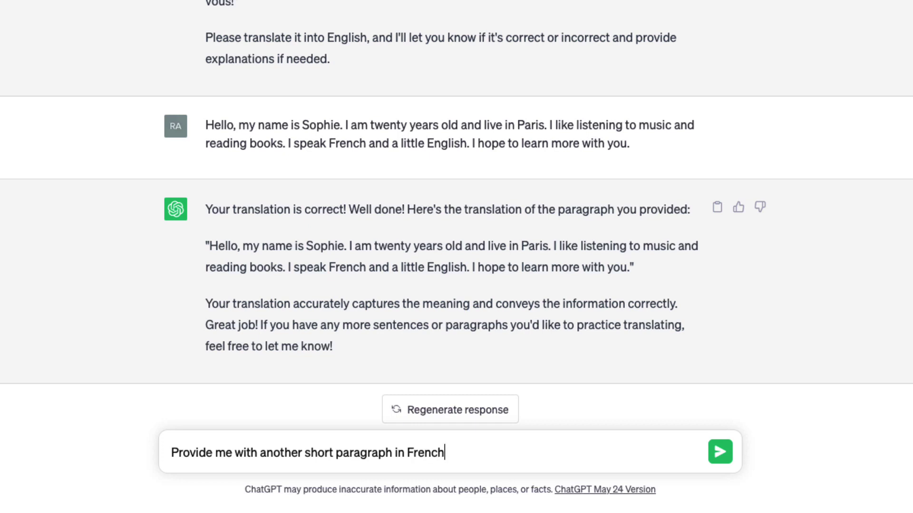
pyautogui.write(' (CEFR Level A2')
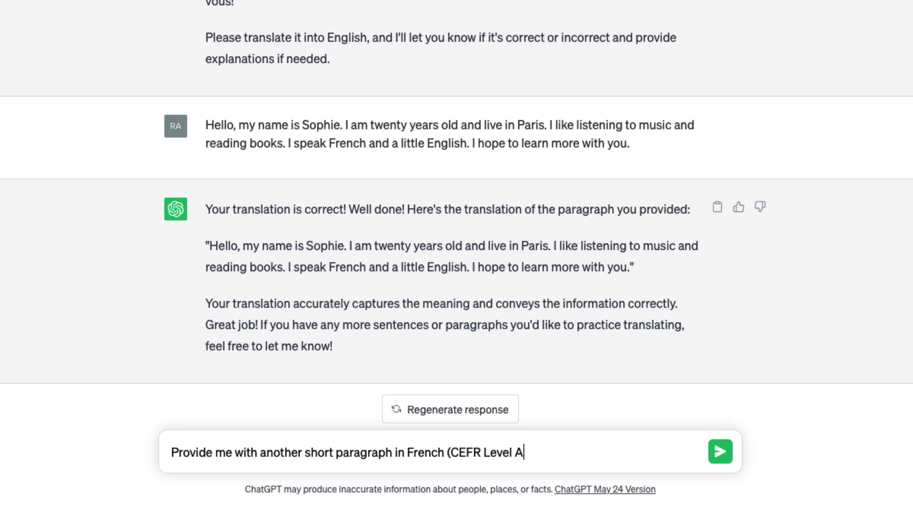
pyautogui.write(').')
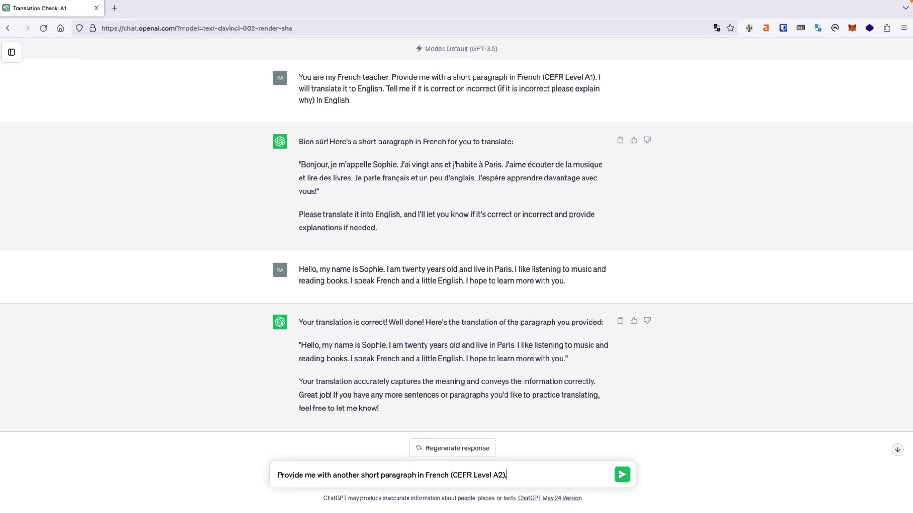
pyautogui.press('Return')
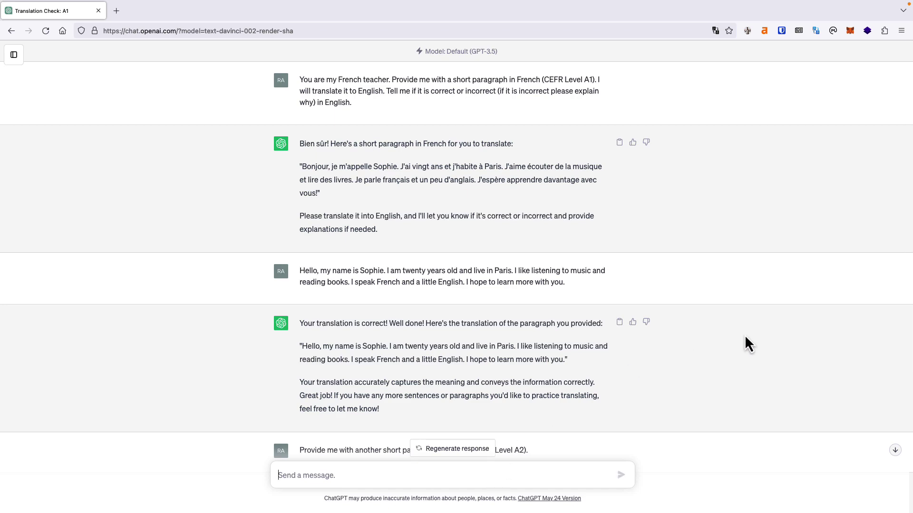
# Review the latest exchange at the end of the chat, highlighting the follow-up prompt and its CEFR Level A2 requirement
pyautogui.click(894, 450)
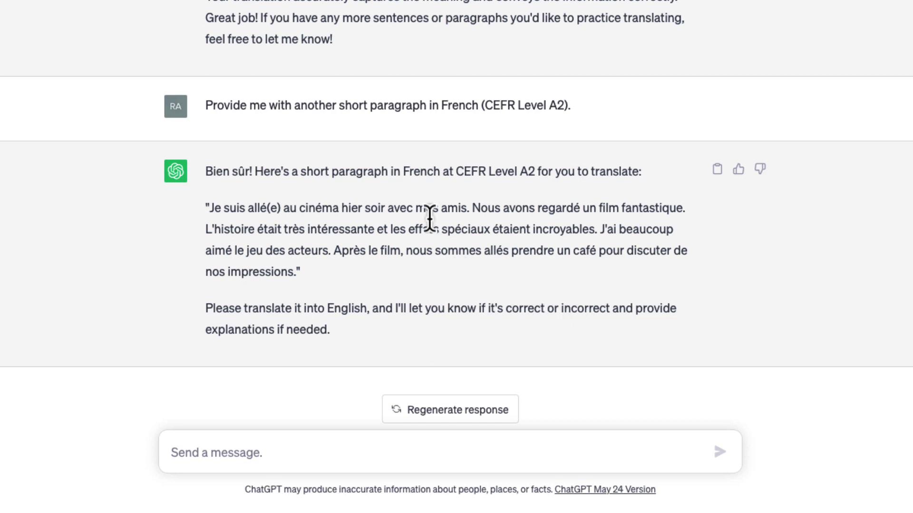
pyautogui.tripleClick(389, 111)
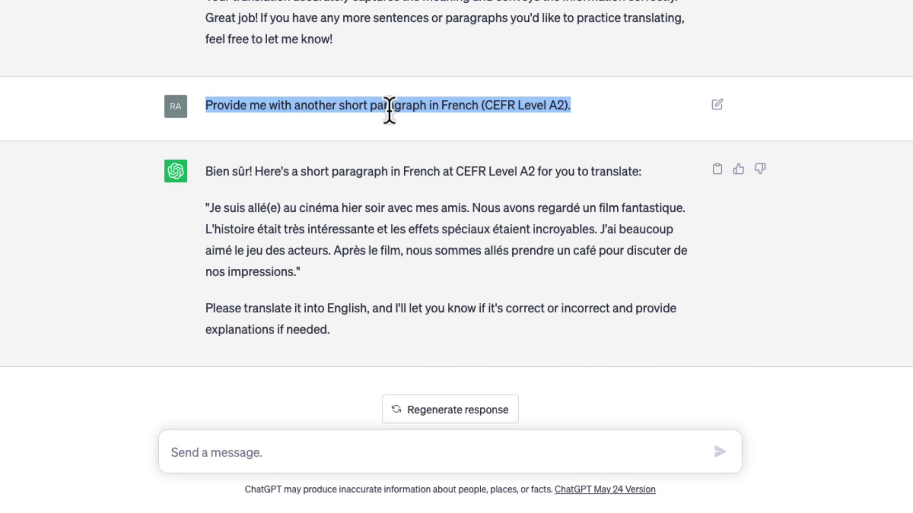
pyautogui.click(453, 132)
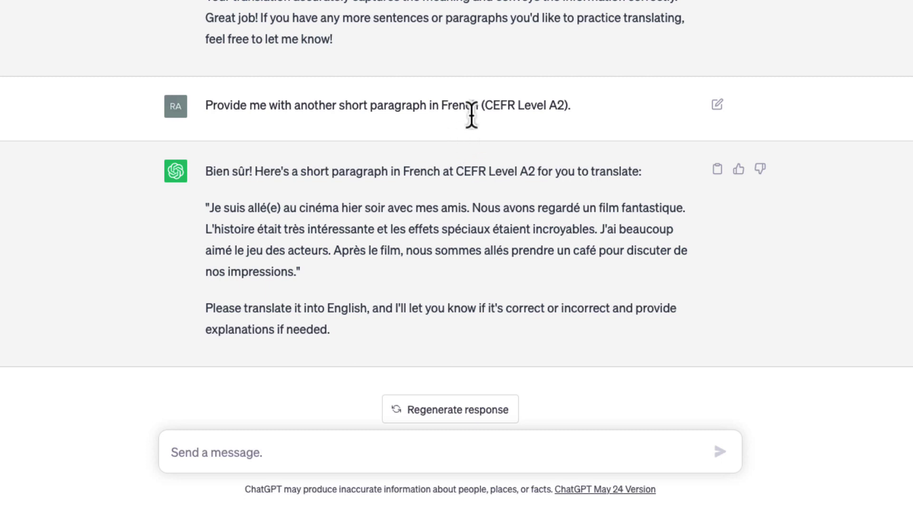
pyautogui.moveTo(481, 106); pyautogui.dragTo(568, 105)
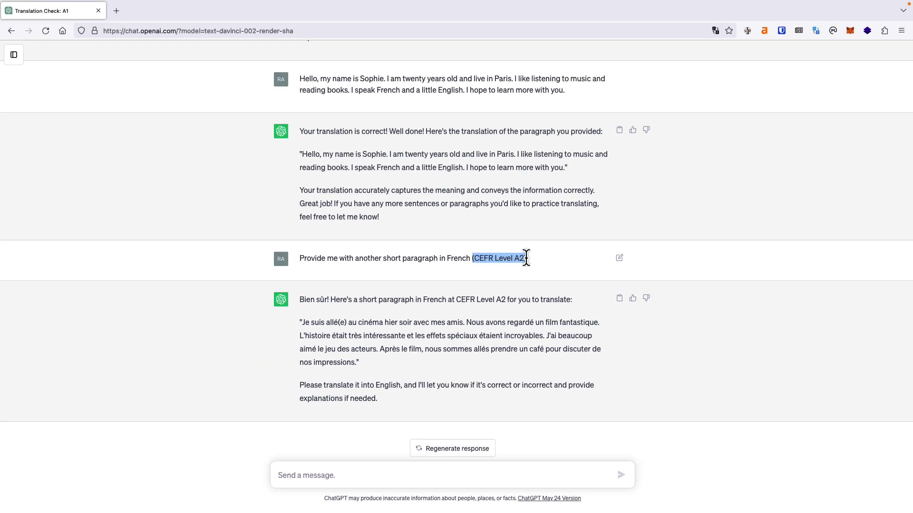
pyautogui.click(526, 258)
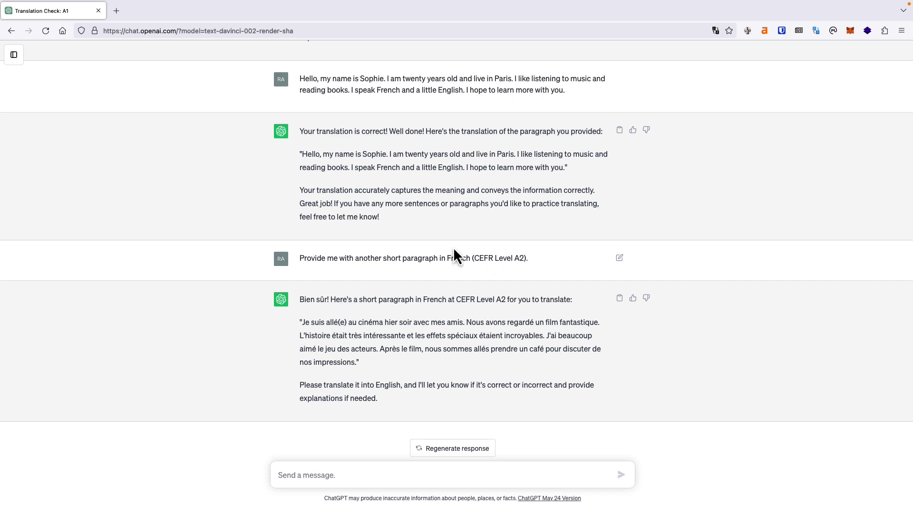
# Start a new chat with the chat history hidden
pyautogui.click(14, 56)
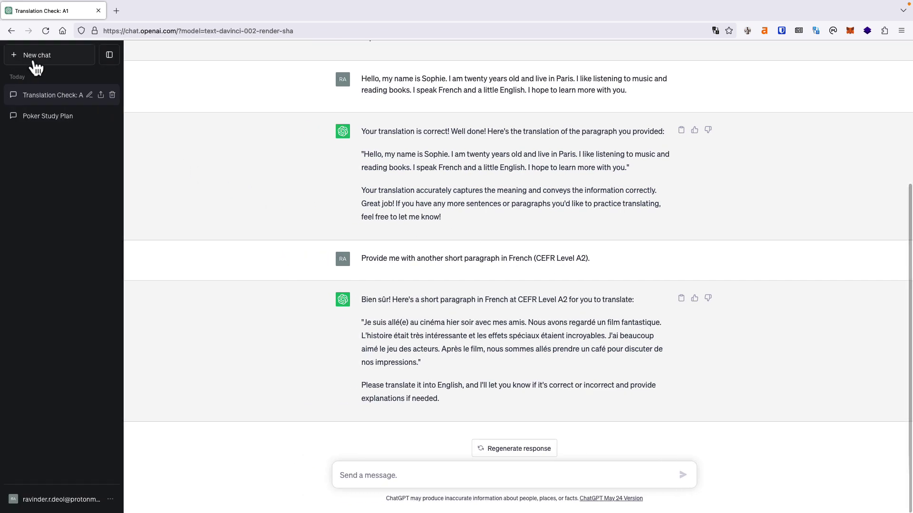
pyautogui.click(35, 65)
pyautogui.click(107, 55)
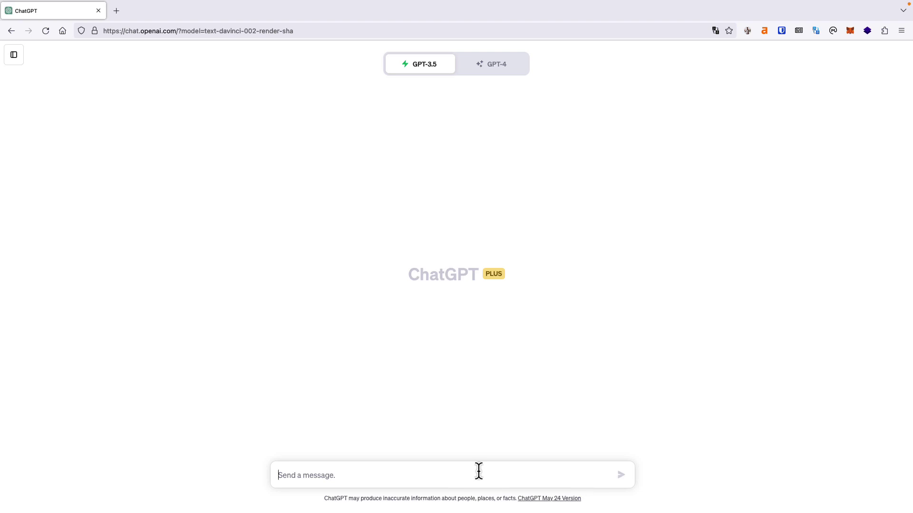
# Send the prompt 'Explain """Pot Odds""" in poker like I am five with an example.'
pyautogui.write('eX')
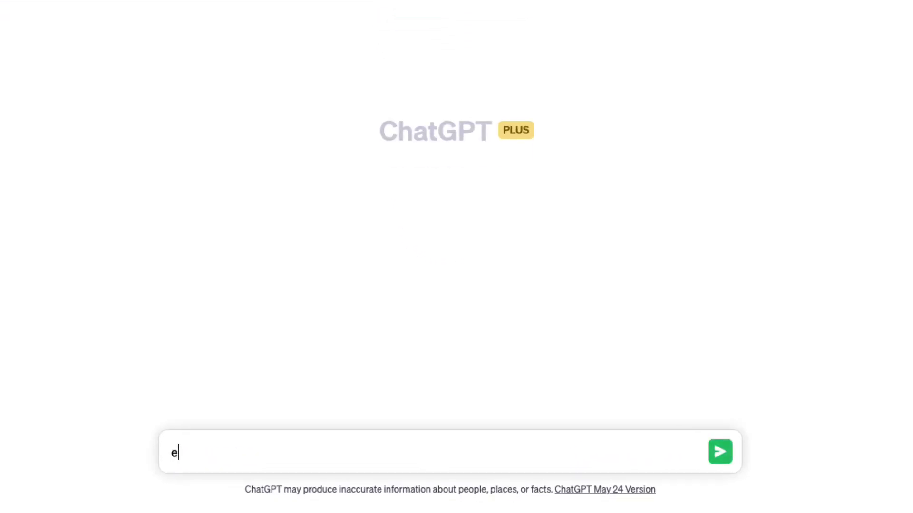
pyautogui.press('BackSpace')
pyautogui.press('BackSpace')
pyautogui.write('Explain """Pot Od')
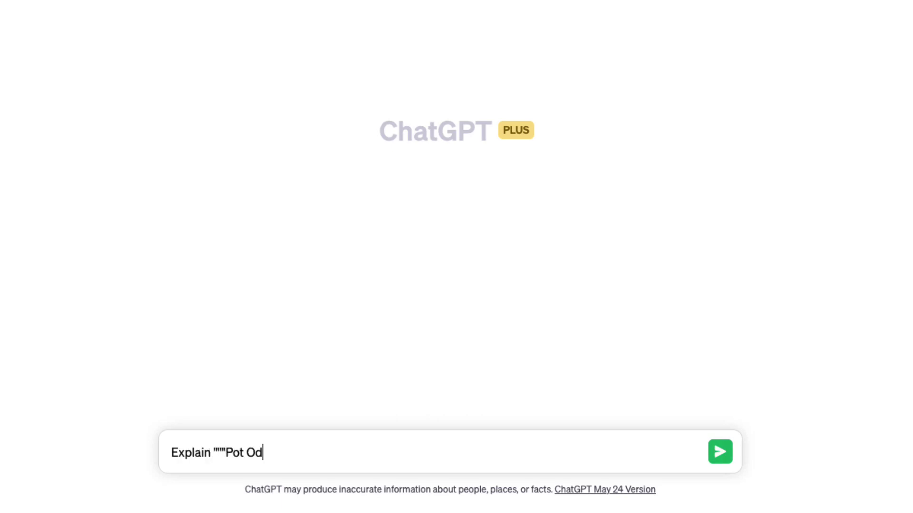
pyautogui.write('ds""" in poker')
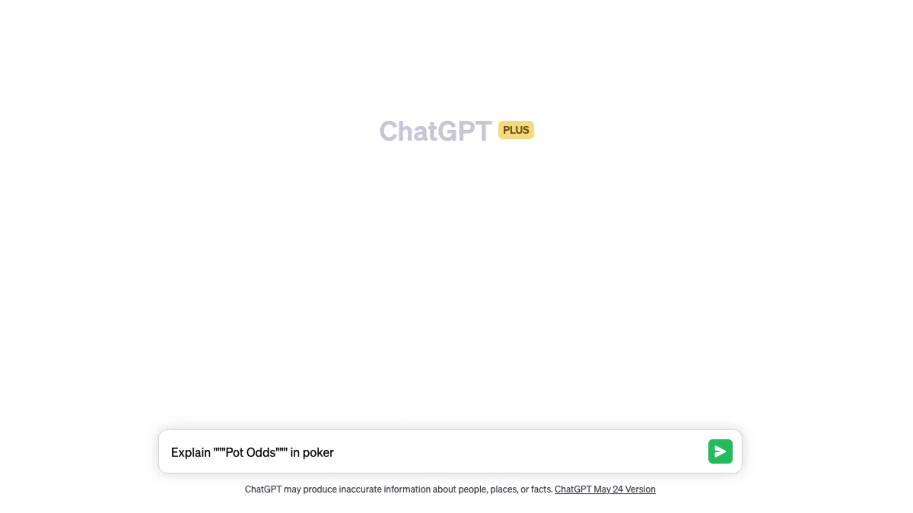
pyautogui.write(' like I am five with an examp')
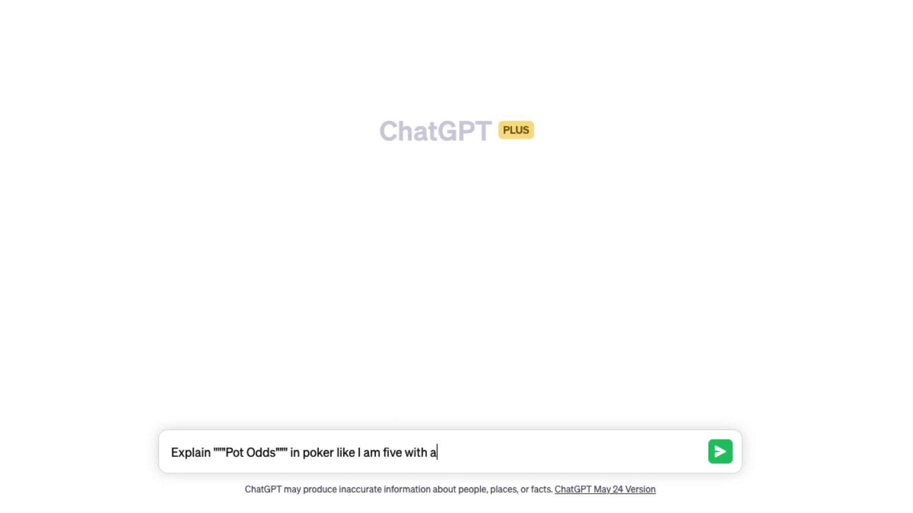
pyautogui.write('le.')
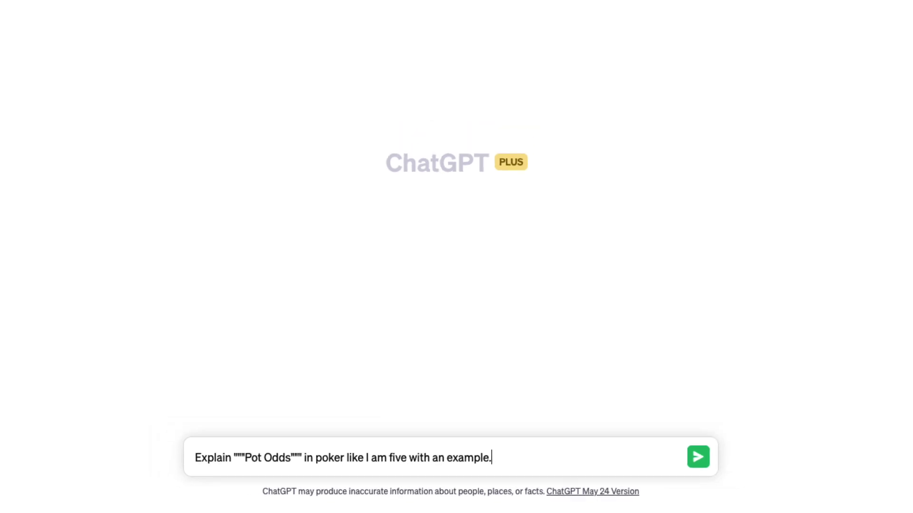
pyautogui.press('Return')
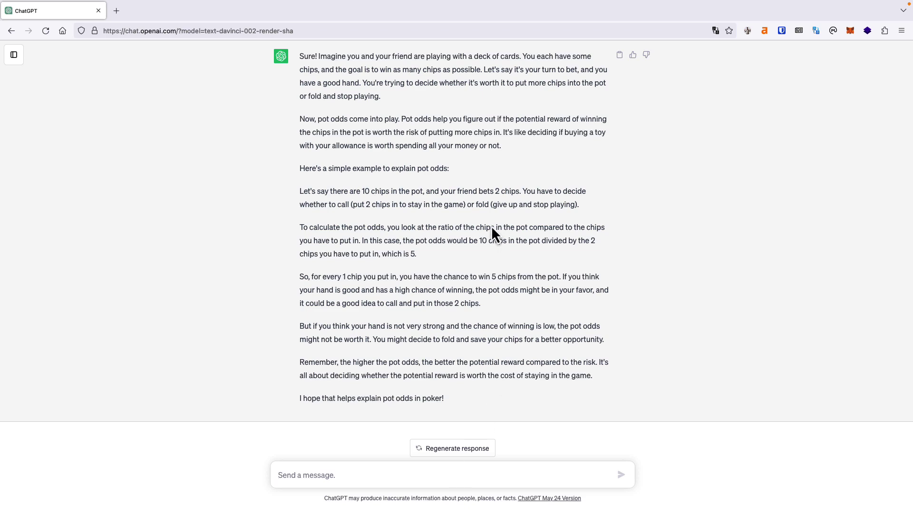
# Review the pot odds prompt, highlighting the triple-quoted term """Pot Odds""" and the phrase 'like I am five'
pyautogui.scroll(3, 491, 226)
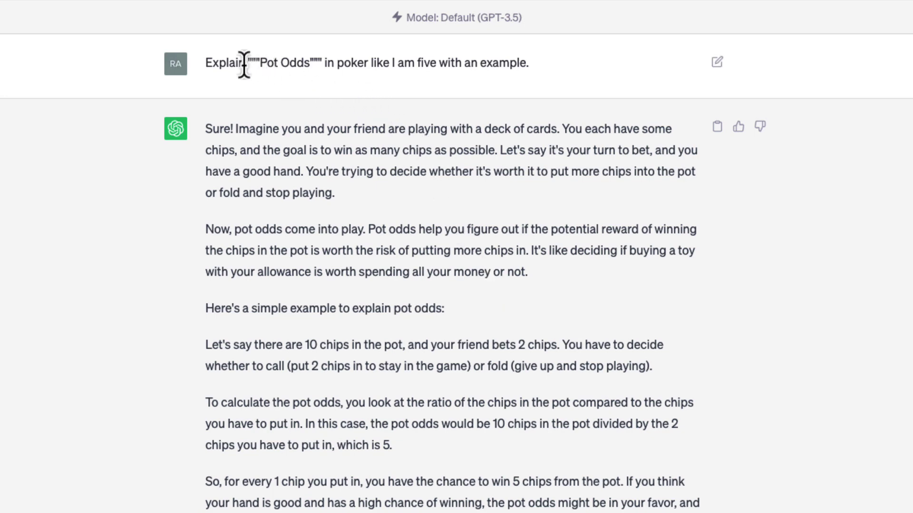
pyautogui.moveTo(249, 64); pyautogui.dragTo(322, 65)
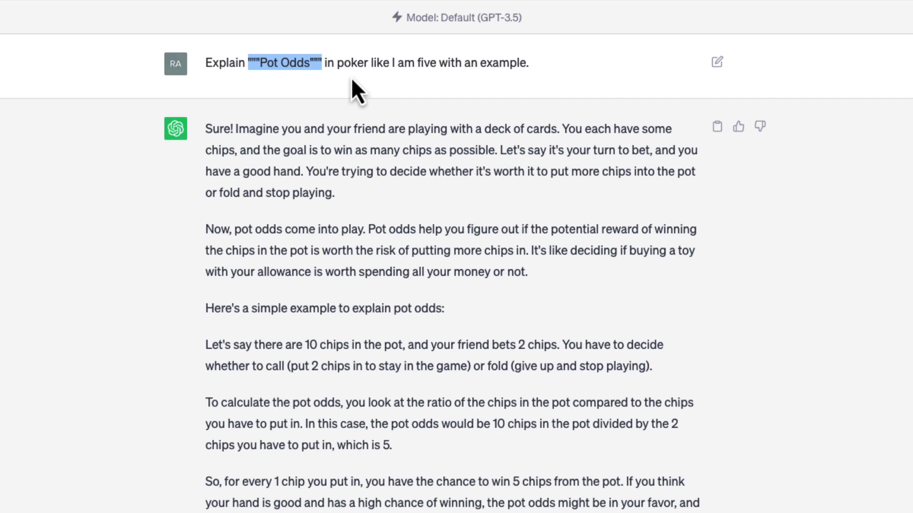
pyautogui.moveTo(371, 64); pyautogui.dragTo(435, 64)
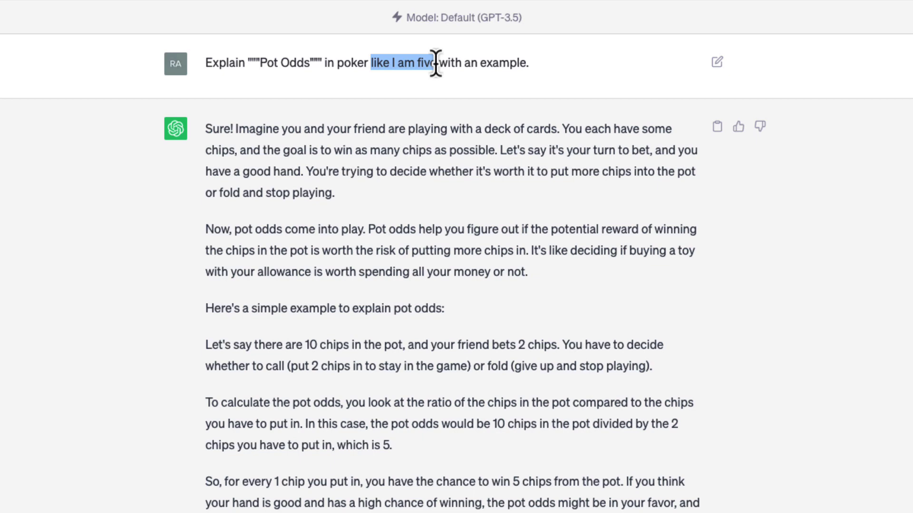
pyautogui.moveTo(435, 64); pyautogui.dragTo(453, 75)
pyautogui.click(464, 92)
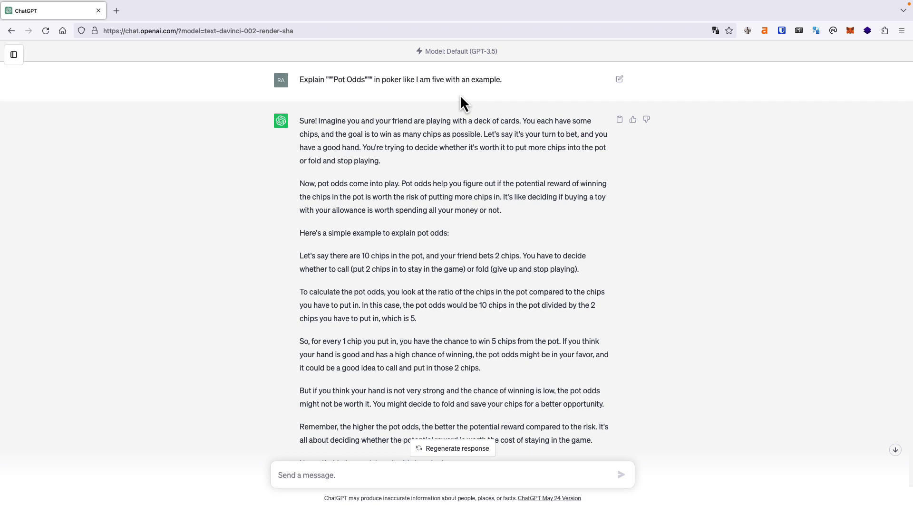
# Open another blank chat for a new topic and collapse the chat history
pyautogui.click(14, 54)
pyautogui.click(42, 66)
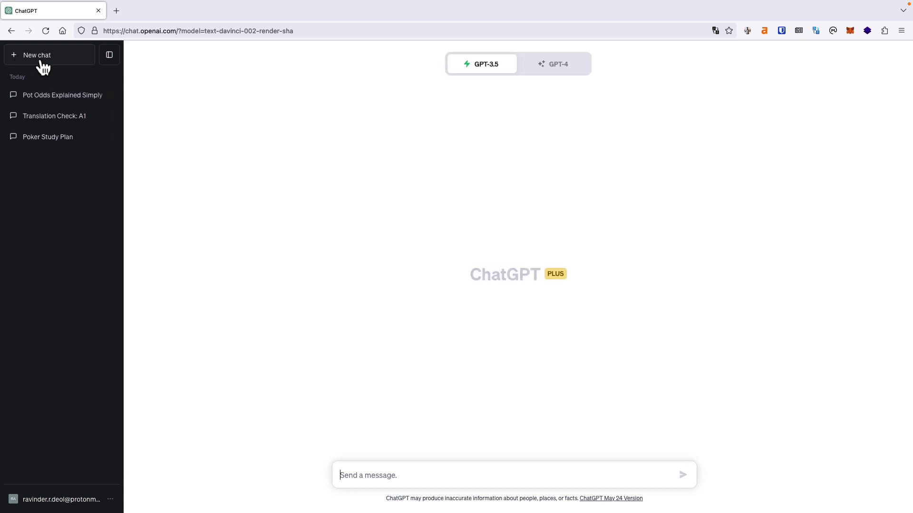
pyautogui.click(108, 56)
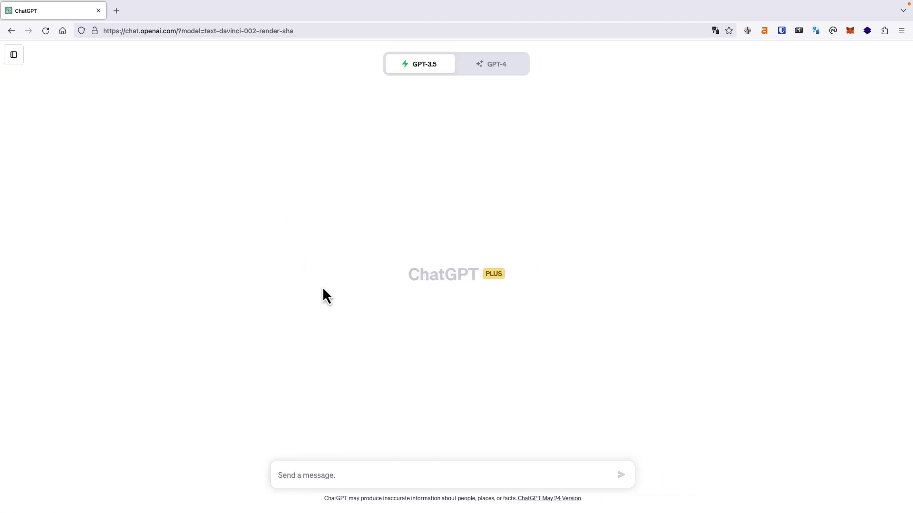
# Send the prompt 'Output a list of twenty common French phrases with English translations.'
pyautogui.click(449, 477)
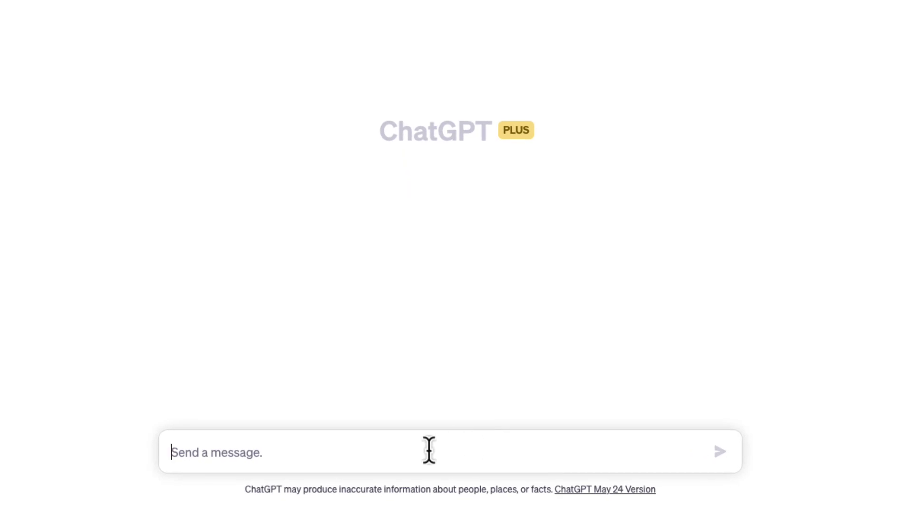
pyautogui.write('Output a list of twenty common French phrases with Englui')
pyautogui.press('BackSpace')
pyautogui.press('BackSpace')
pyautogui.press('BackSpace')
pyautogui.press('BackSpace')
pyautogui.press('BackSpace')
pyautogui.write('ish translations.')
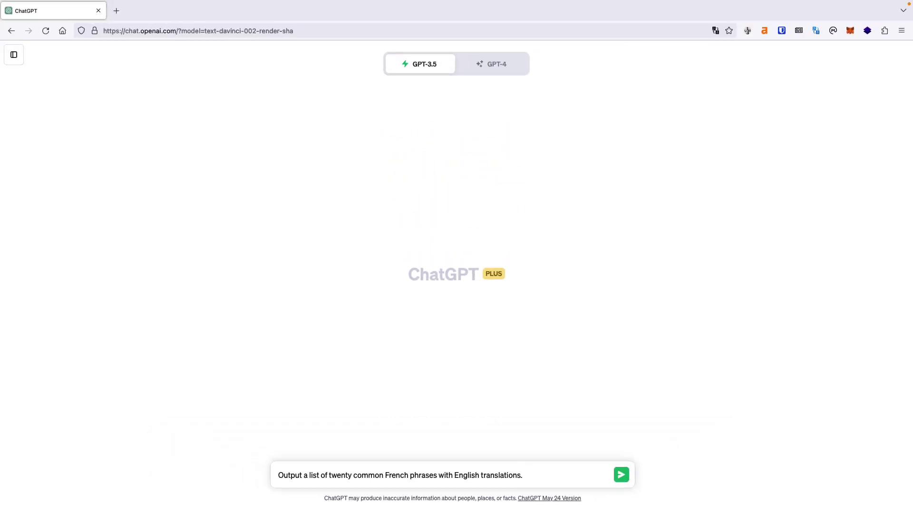
pyautogui.press('Return')
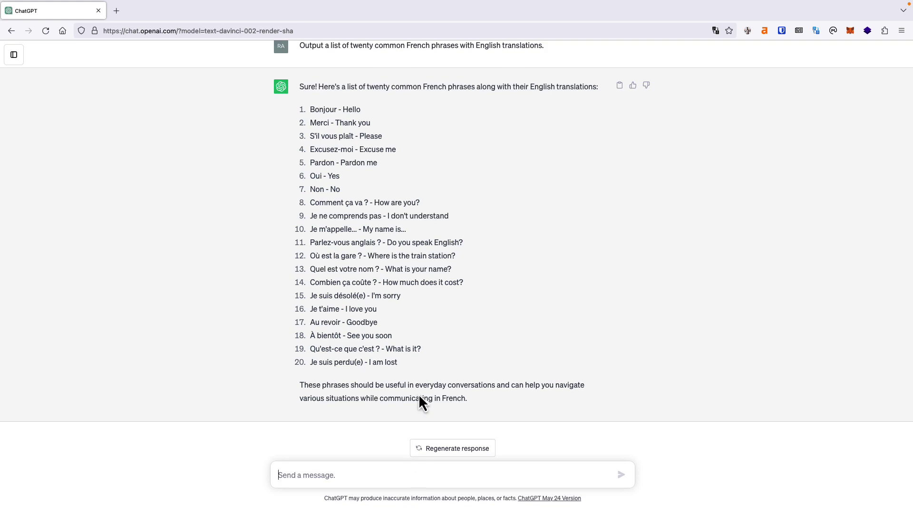
# Review the French phrases prompt, highlighting the whole request and its part 'twenty common French phrases with English translations'
pyautogui.scroll(2, 427, 208)
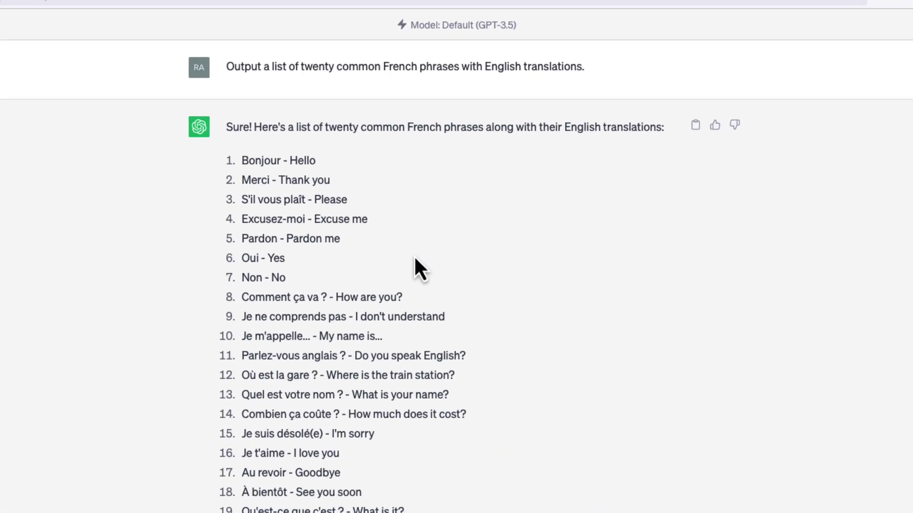
pyautogui.tripleClick(326, 61)
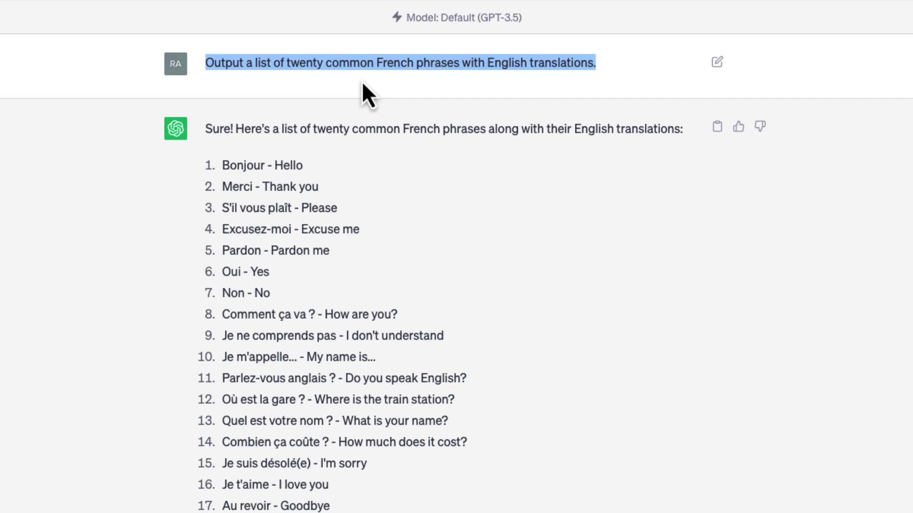
pyautogui.click(389, 86)
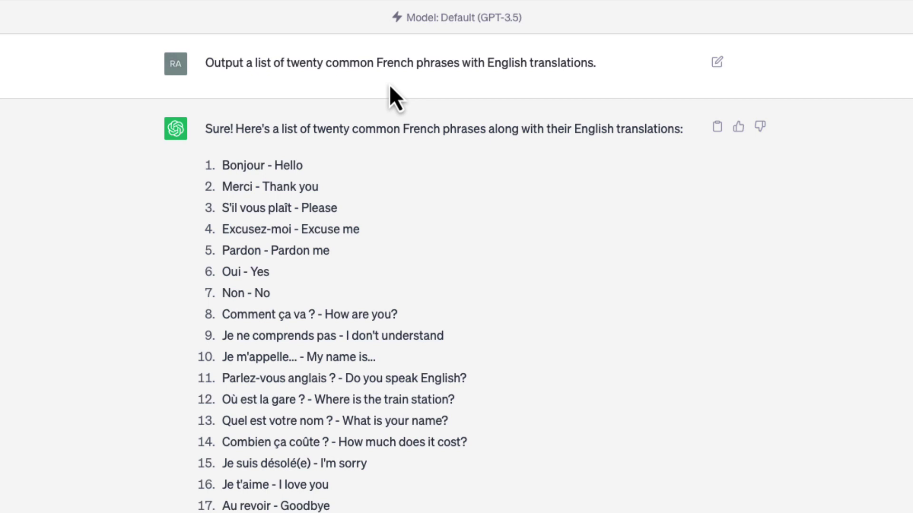
pyautogui.moveTo(288, 63); pyautogui.dragTo(612, 58)
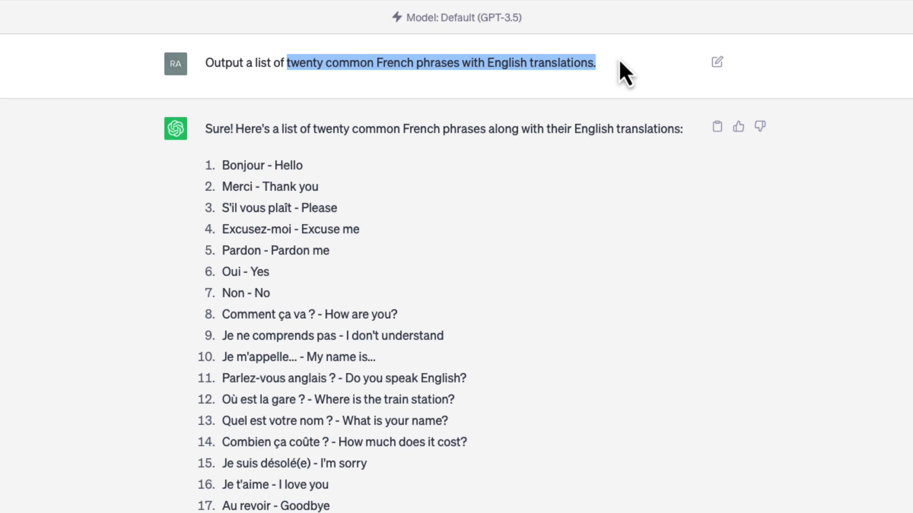
pyautogui.click(561, 85)
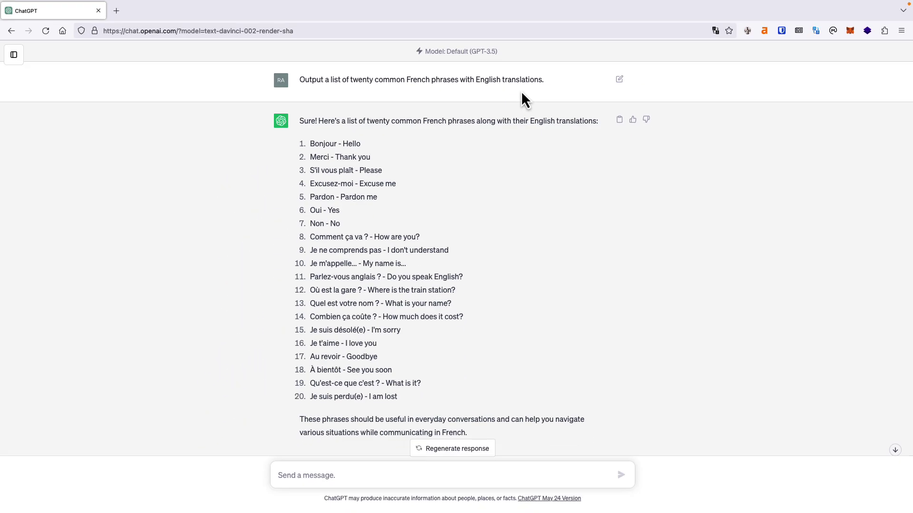
# Ask to convert the previous output into a CSV file, Column 1 for the French phrases, Column 2 for the English translations, inside a code block
pyautogui.click(895, 451)
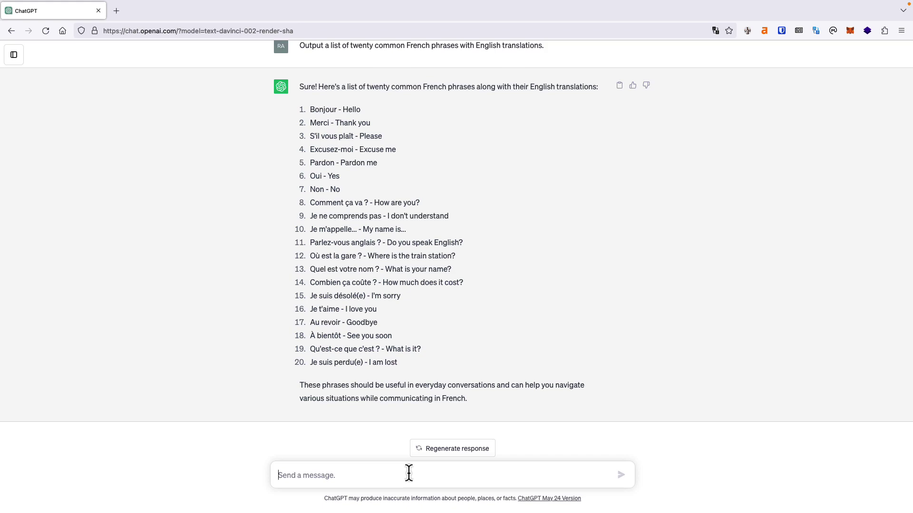
pyautogui.write('Convert the previous output into a CSV file. ')
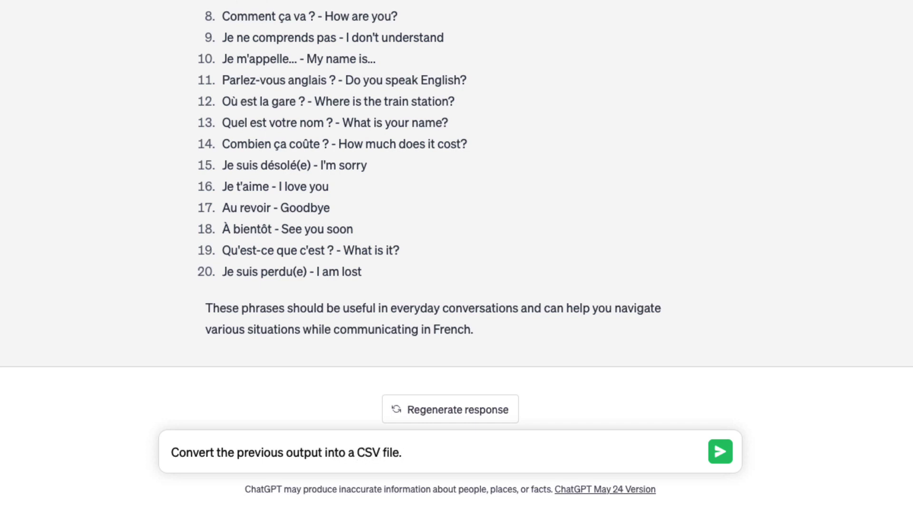
pyautogui.write('Column 1 for ')
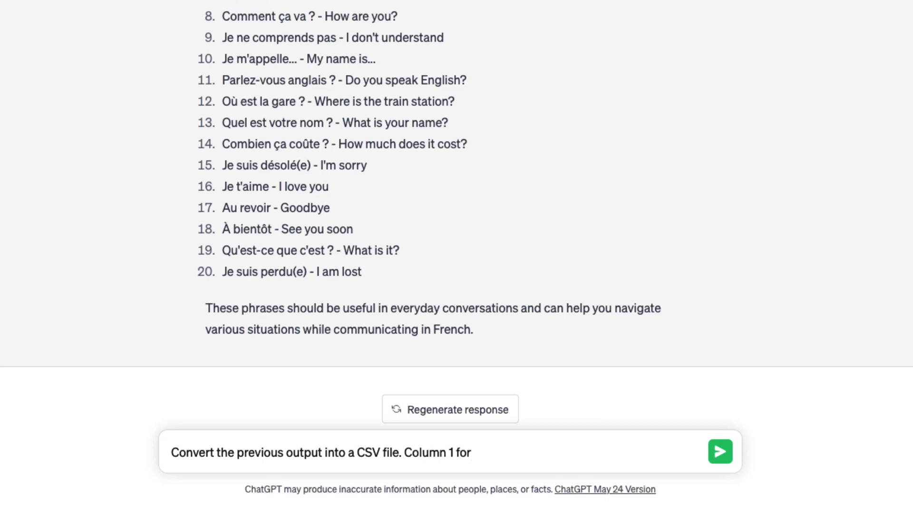
pyautogui.write('the French ph')
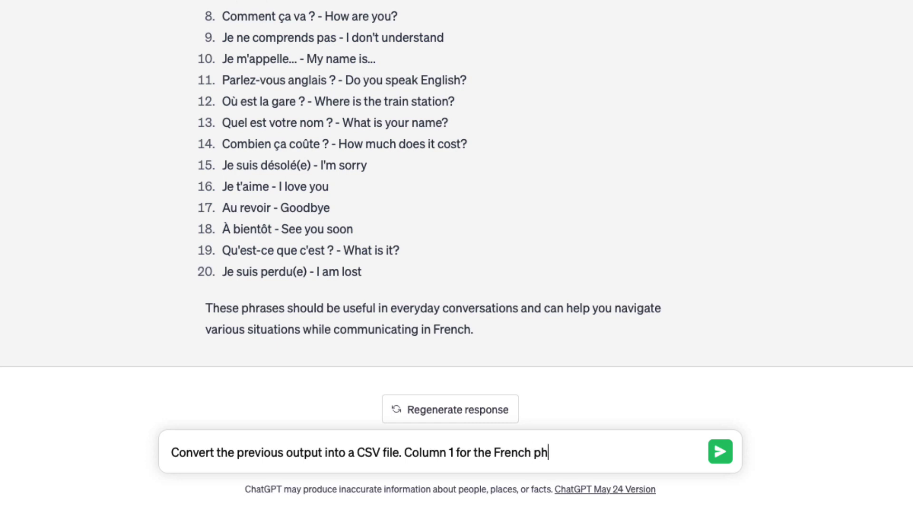
pyautogui.write('rases. Colum')
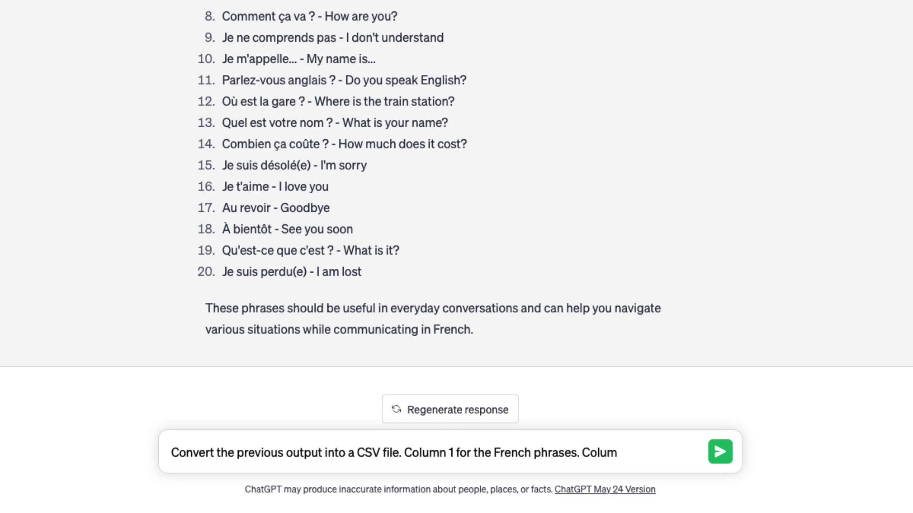
pyautogui.write('n 2 for the Enfl')
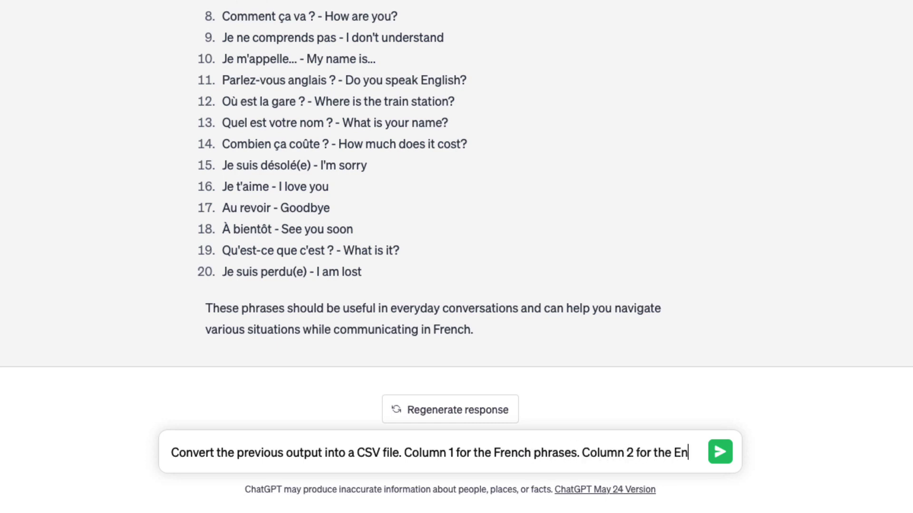
pyautogui.press('BackSpace')
pyautogui.press('BackSpace')
pyautogui.write('glish (')
pyautogui.press('BackSpace')
pyautogui.press('BackSpace')
pyautogui.press('BackSpace')
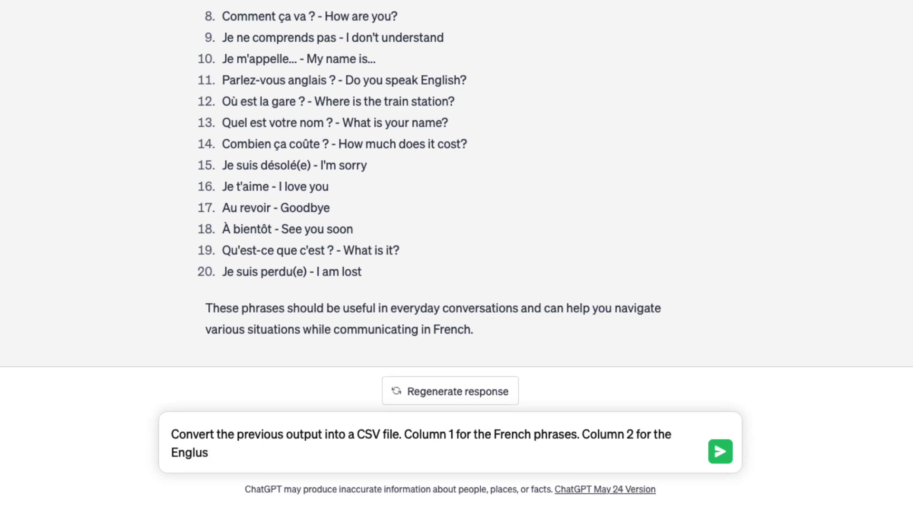
pyautogui.write('h translations')
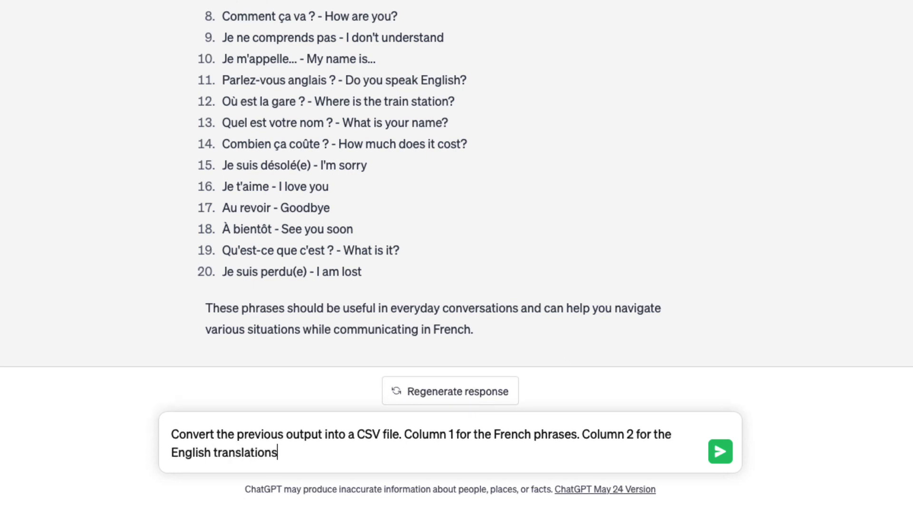
pyautogui.write('. Output inside a code block.,')
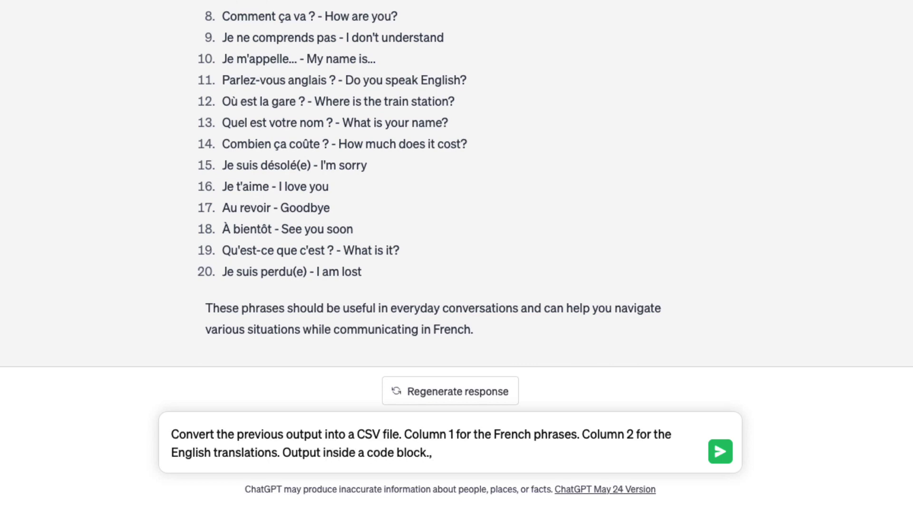
pyautogui.press('BackSpace')
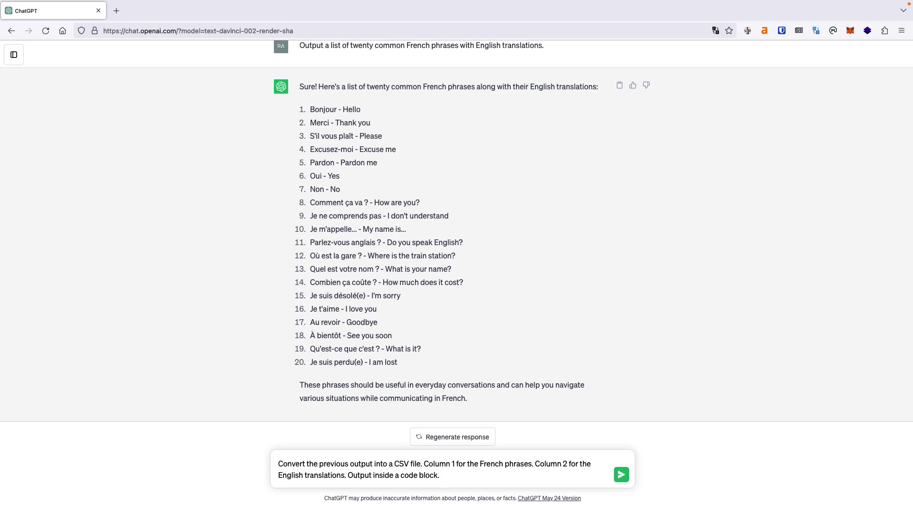
pyautogui.press('Return')
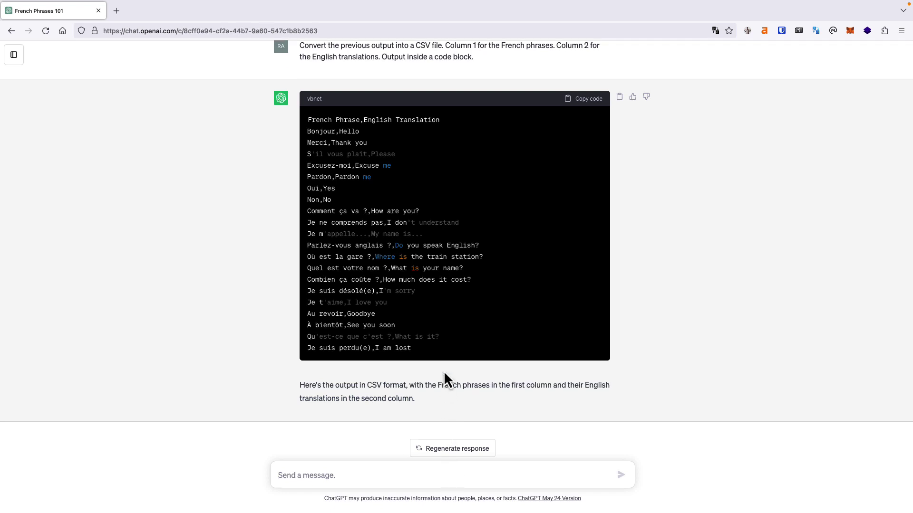
# Review the CSV conversion prompt, highlighting its opening CSV file instruction and the Column 1 and Column 2 specifications
pyautogui.scroll(3, 443, 371)
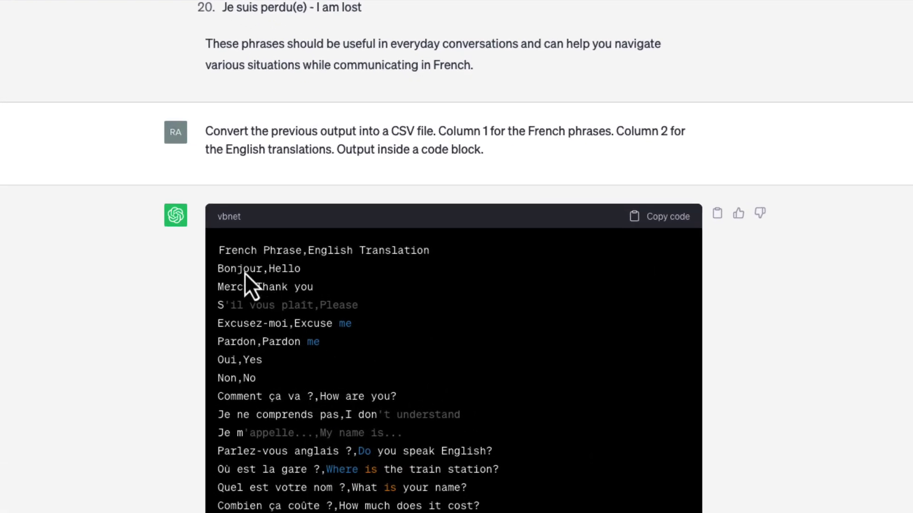
pyautogui.moveTo(205, 132); pyautogui.dragTo(434, 130)
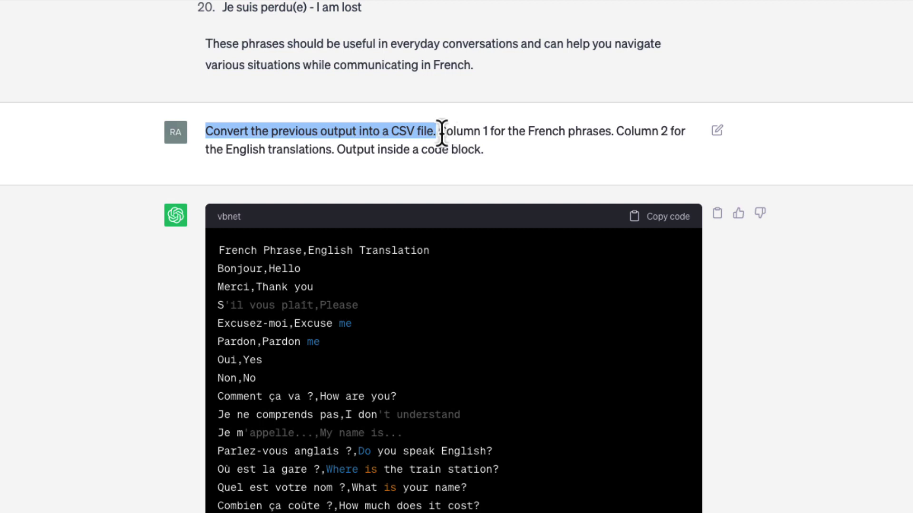
pyautogui.moveTo(442, 133); pyautogui.dragTo(336, 159)
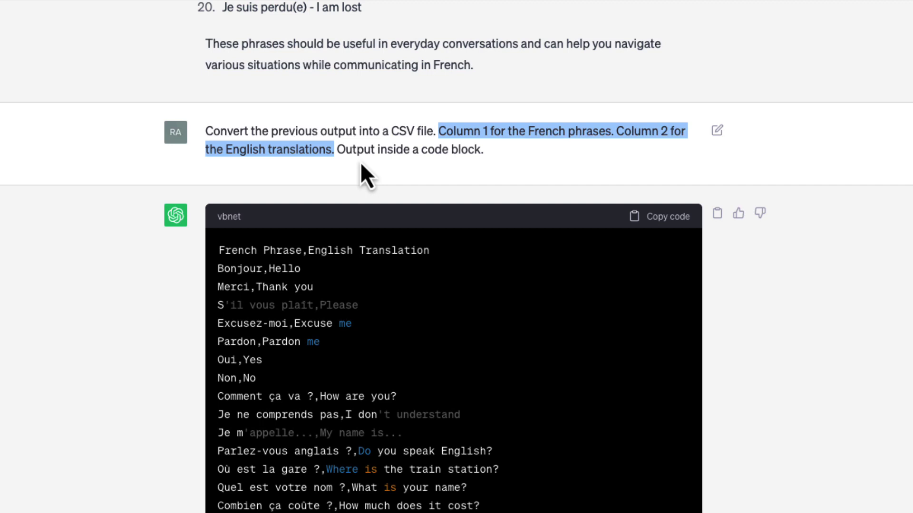
pyautogui.click(361, 164)
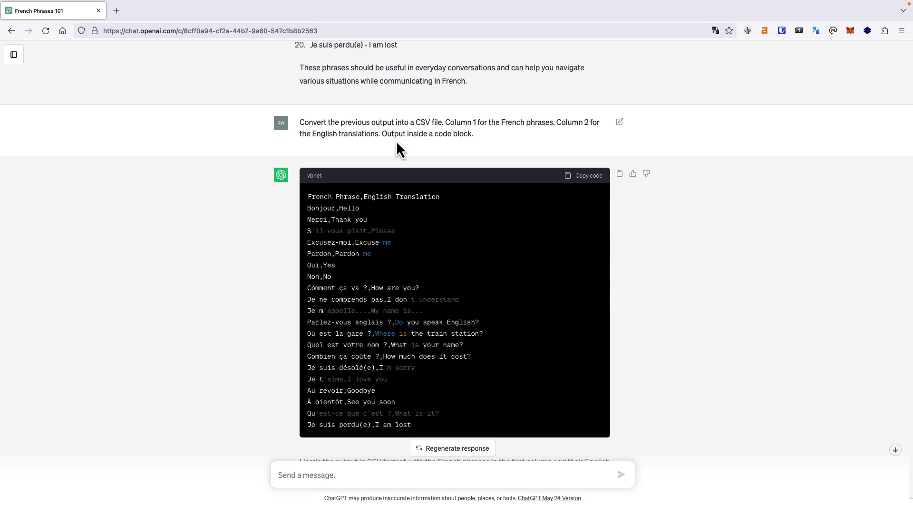
# Leave the French phrases conversation for a new empty chat and hide the chat history
pyautogui.click(14, 54)
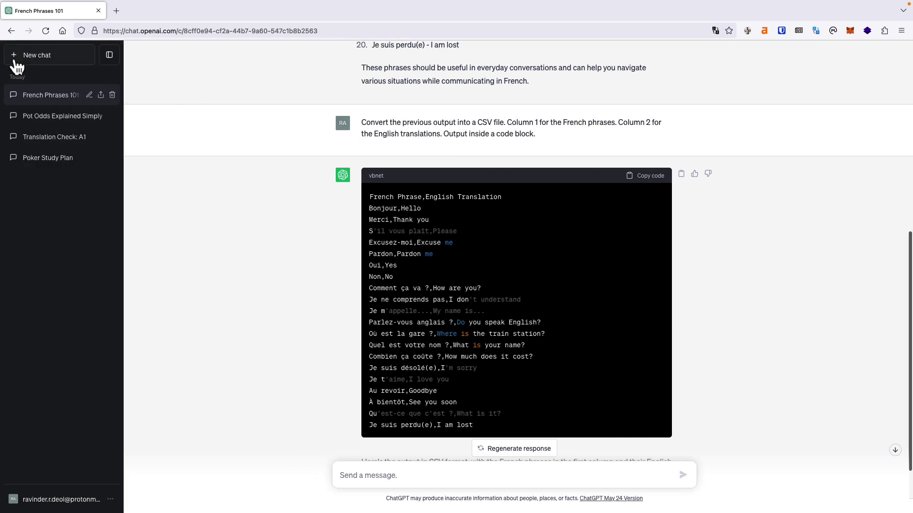
pyautogui.click(61, 59)
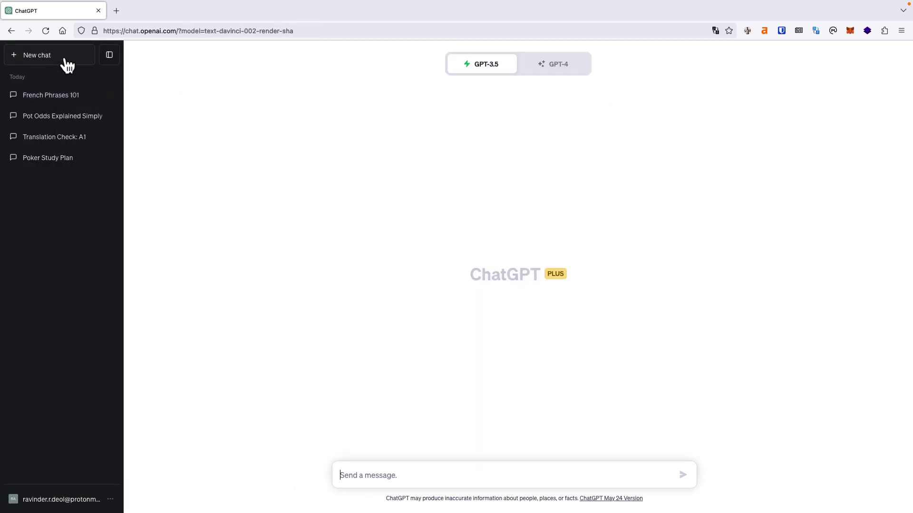
pyautogui.click(108, 56)
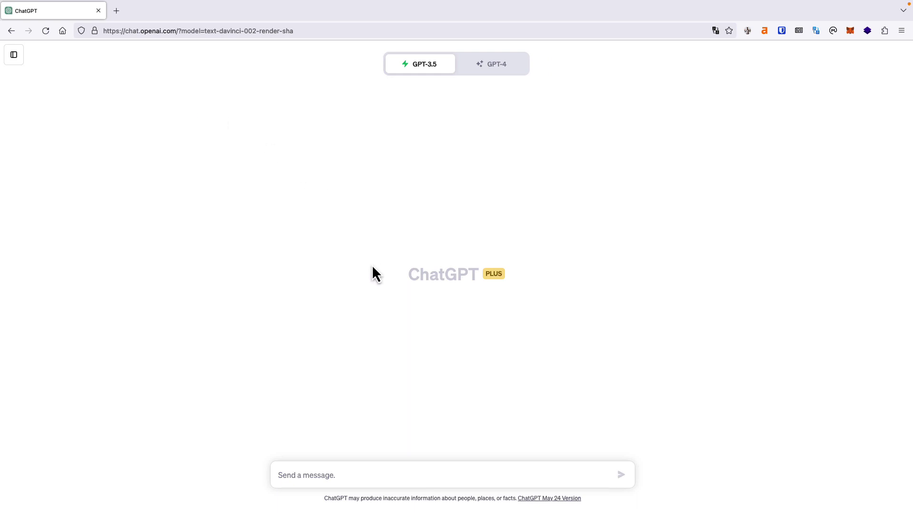